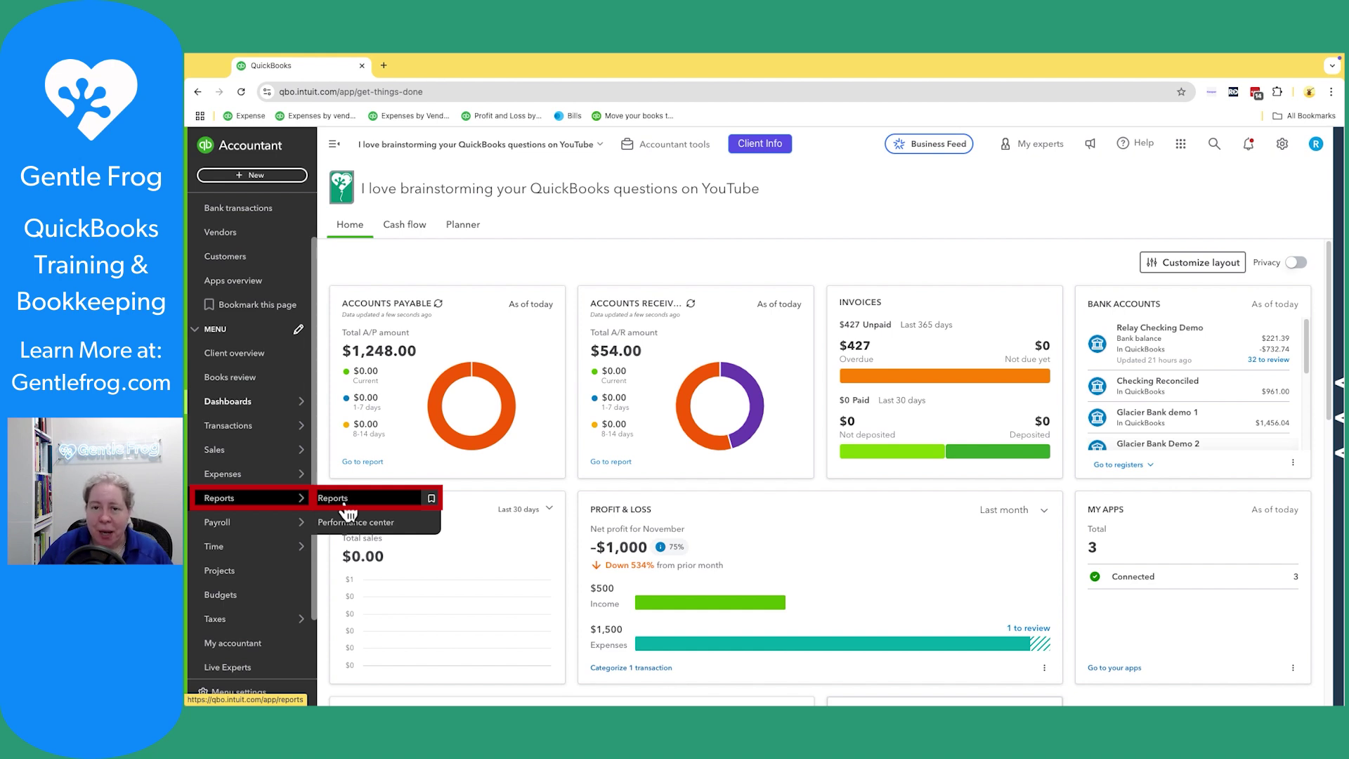
# From Reports, search 'accounts' and open the Accounts payable aging summary report.
pyautogui.click(347, 507)
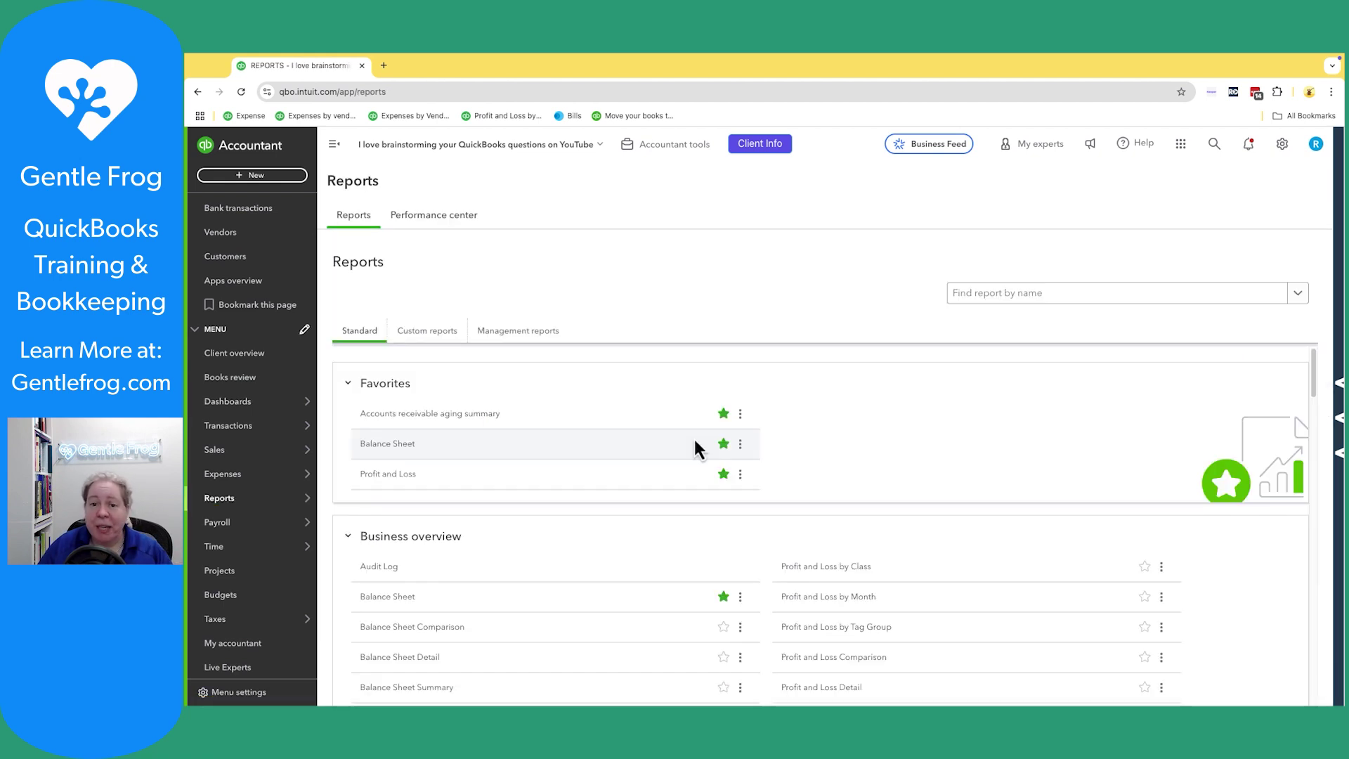
pyautogui.click(997, 297)
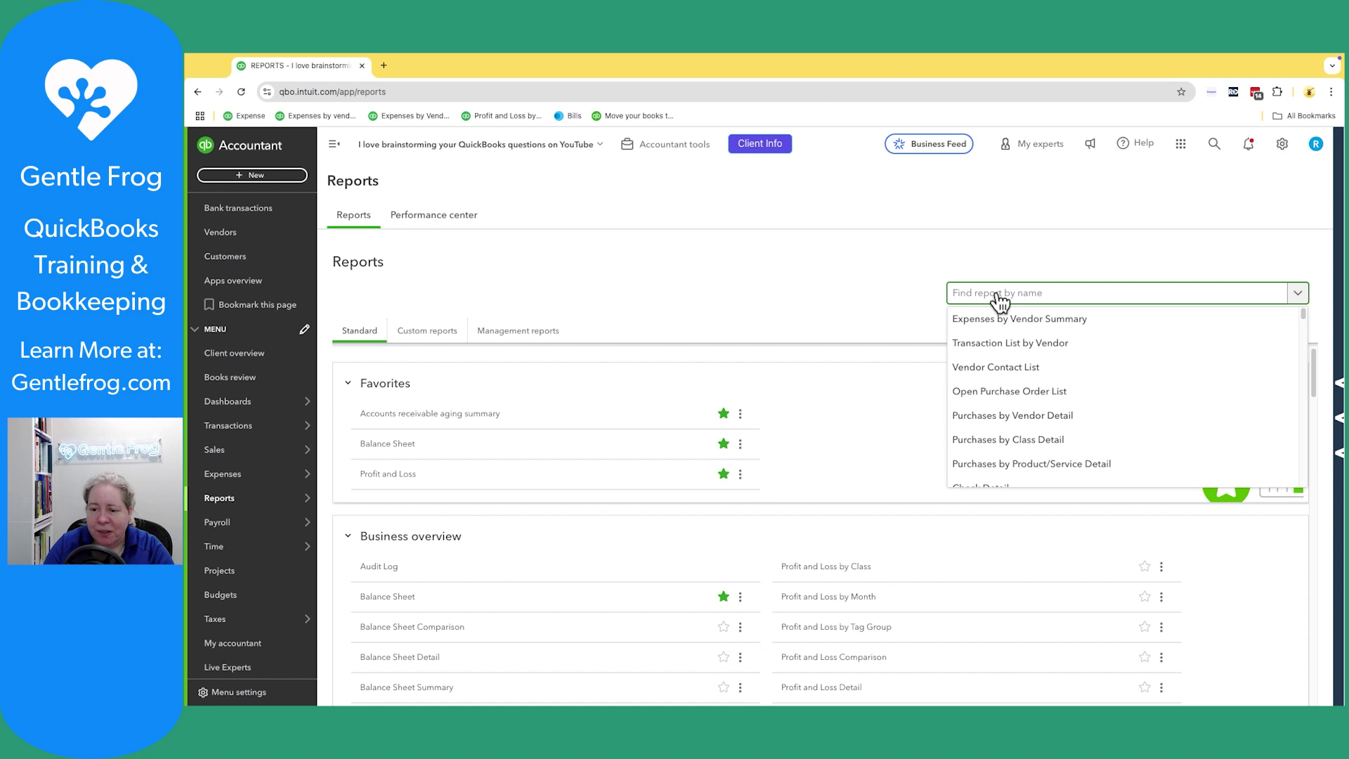
pyautogui.write('accounts')
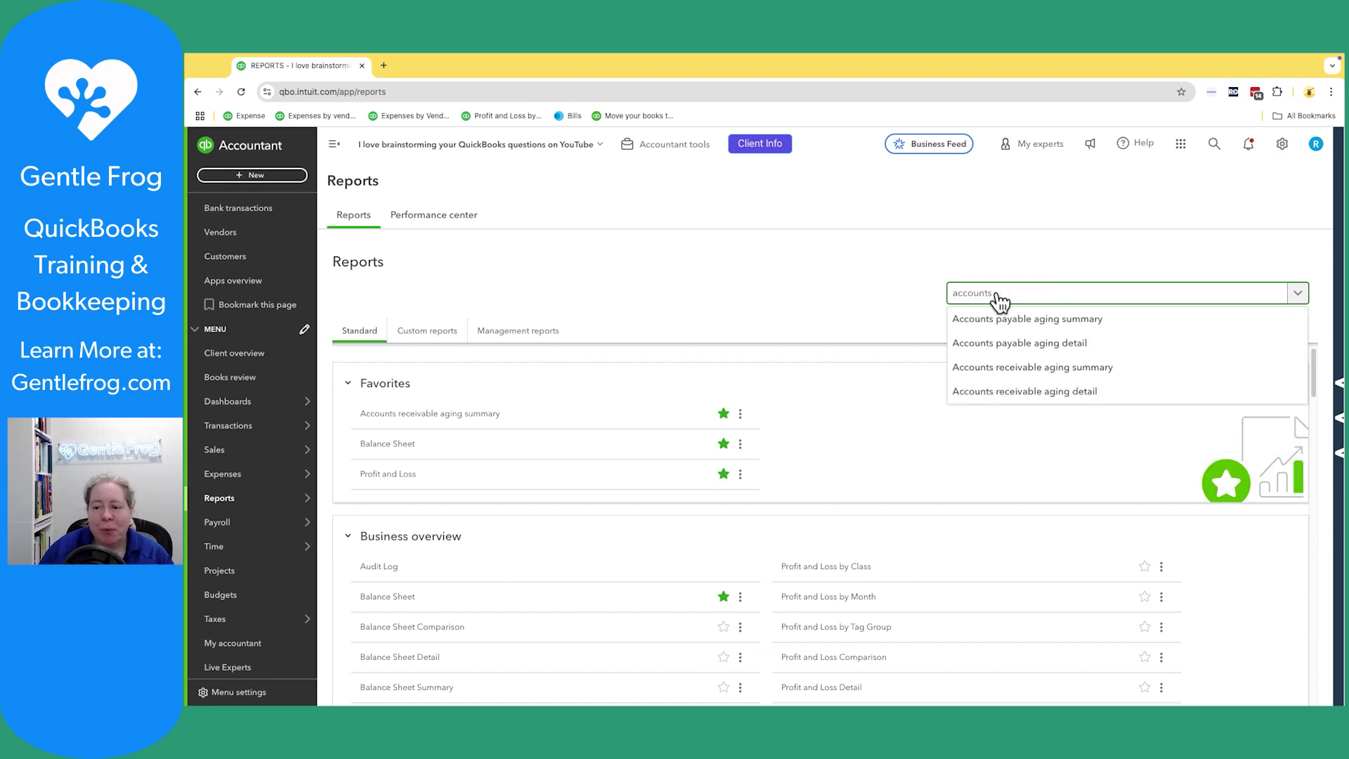
pyautogui.press('Down')
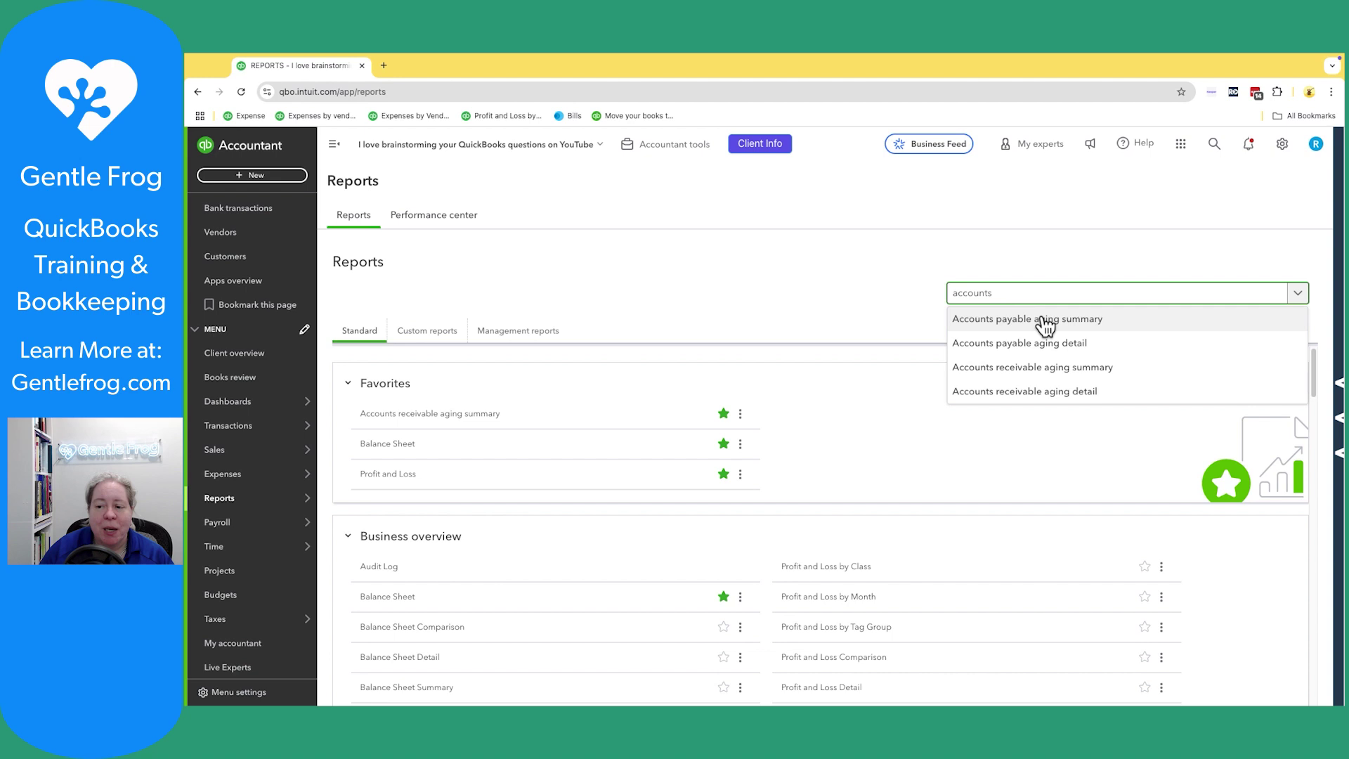
pyautogui.click(1070, 321)
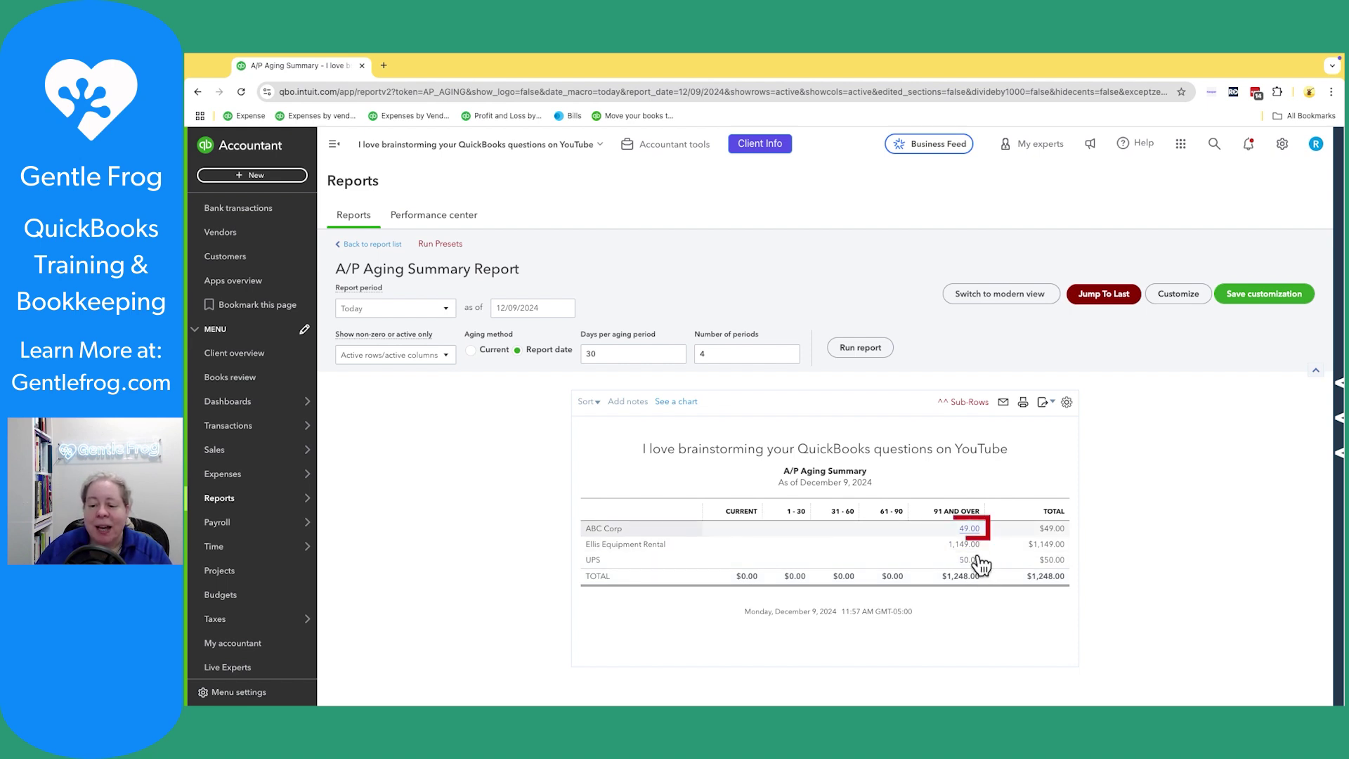
pyautogui.click(969, 529)
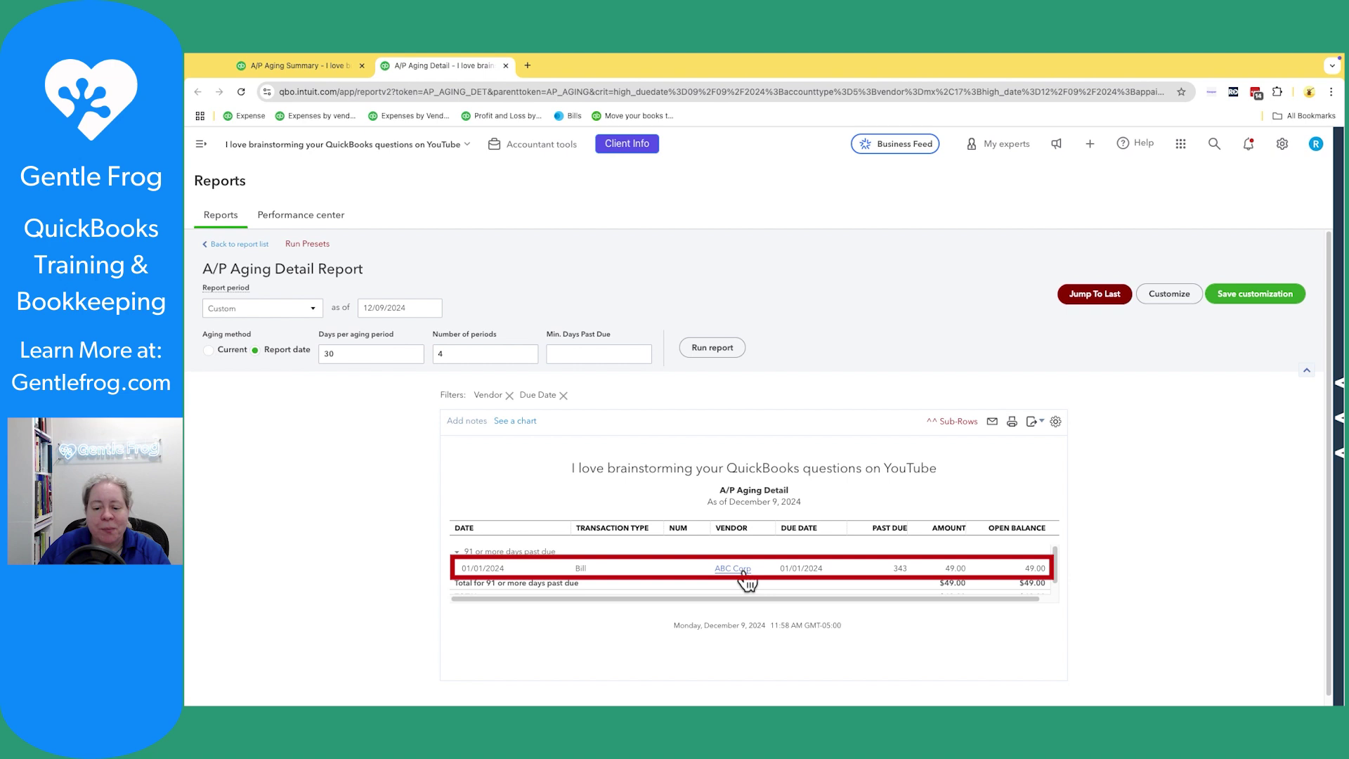
pyautogui.click(734, 570)
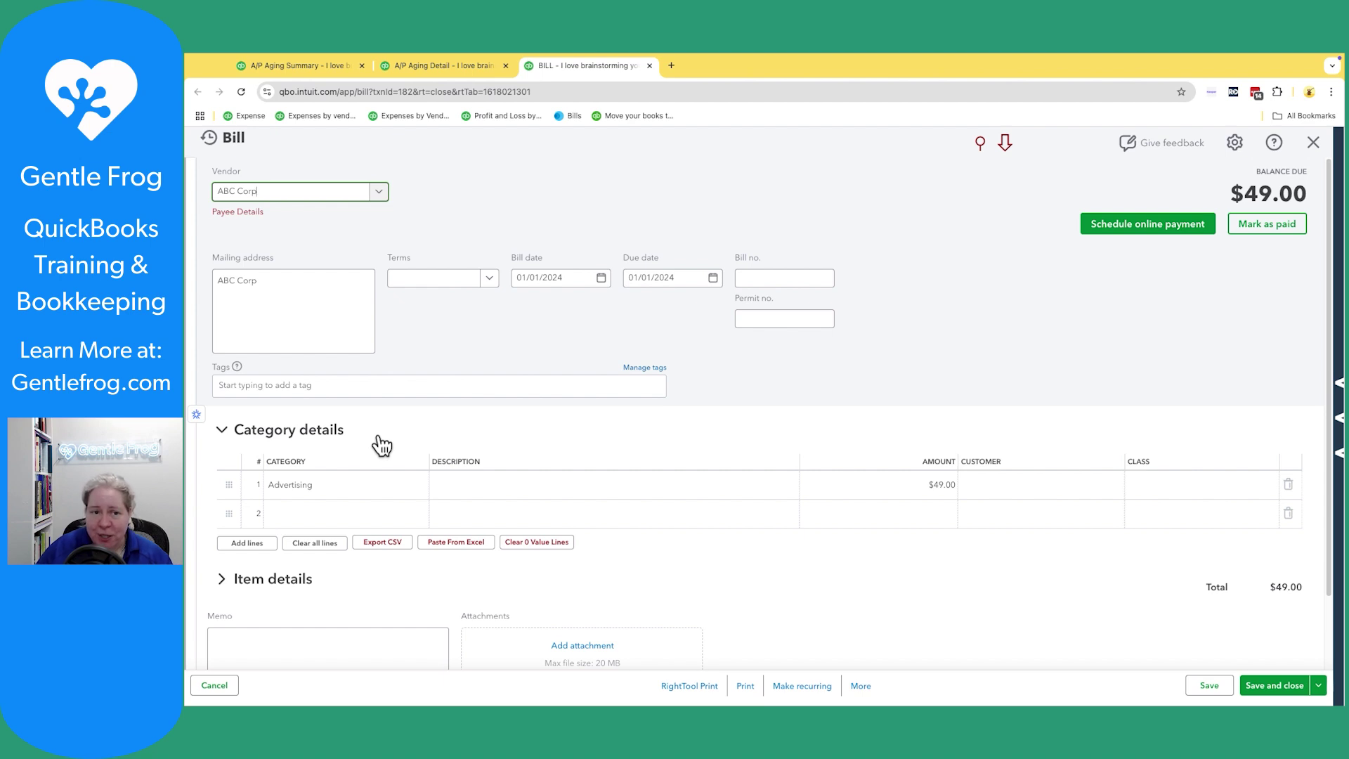
pyautogui.click(648, 65)
pyautogui.click(505, 66)
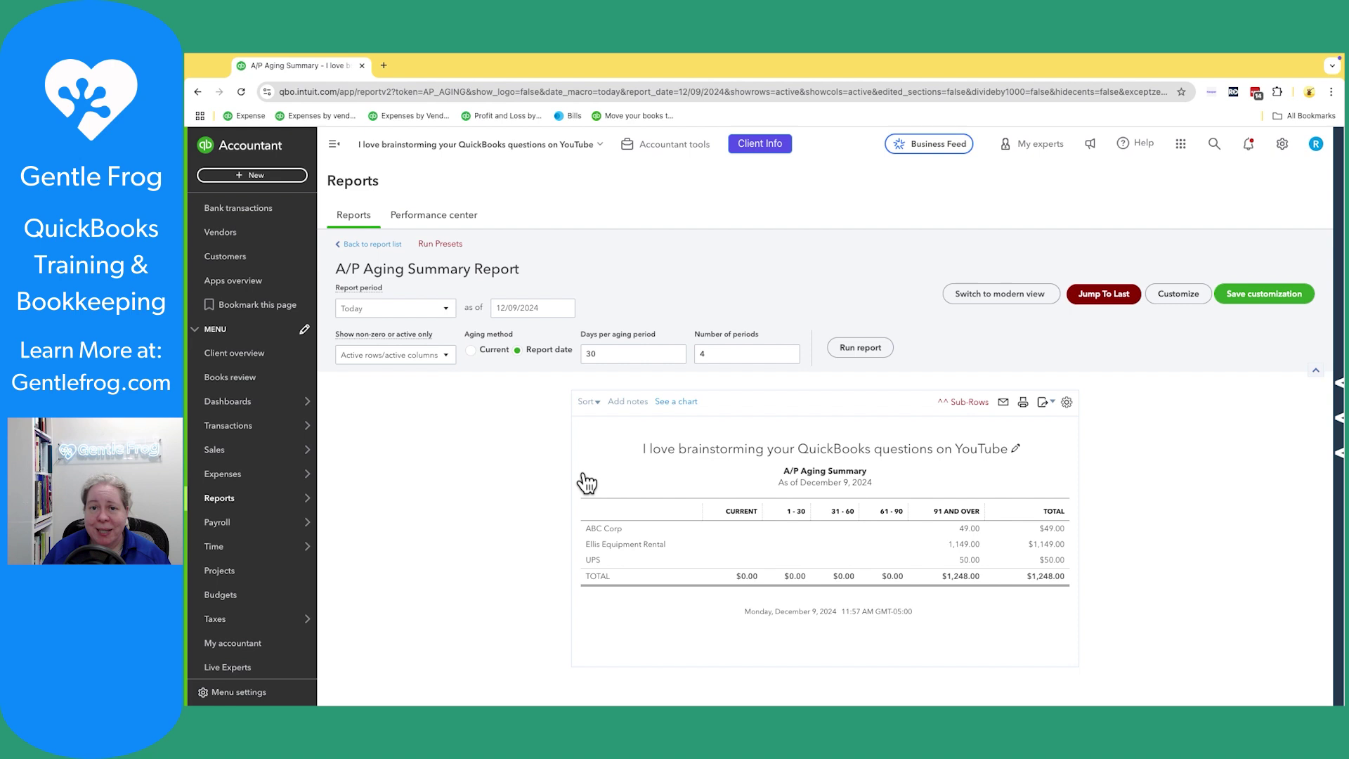
pyautogui.moveTo(522, 307)
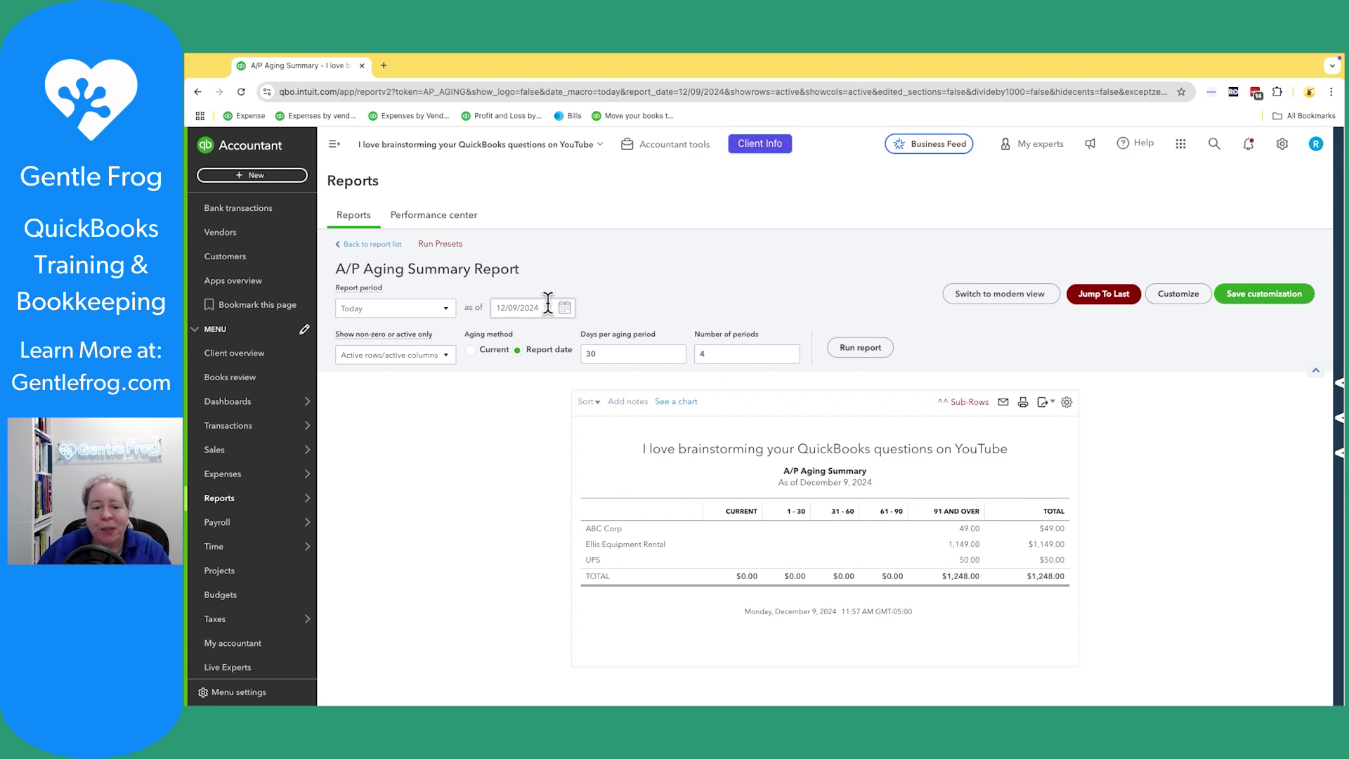
# Rerun the A/P Aging Summary with the as-of date set to 03/01/2024.
pyautogui.click(548, 305)
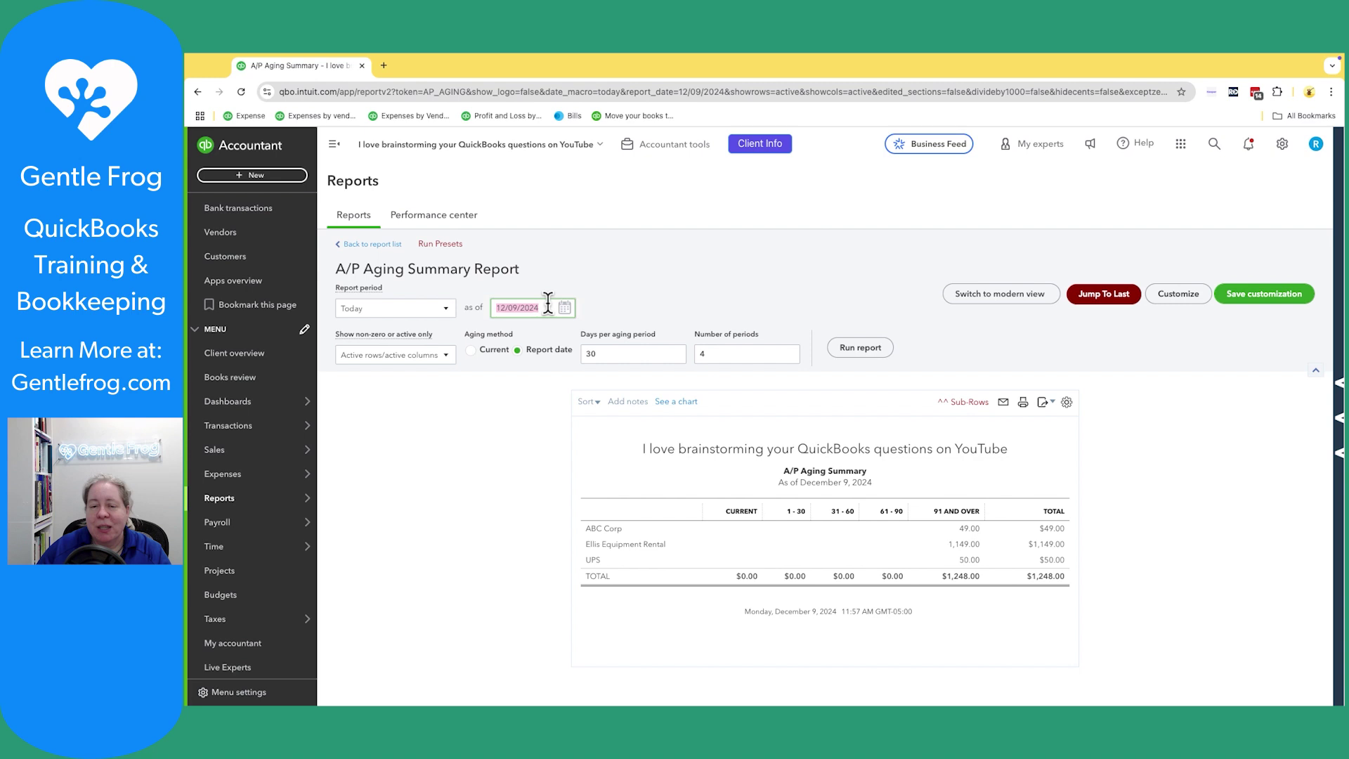
pyautogui.write('03')
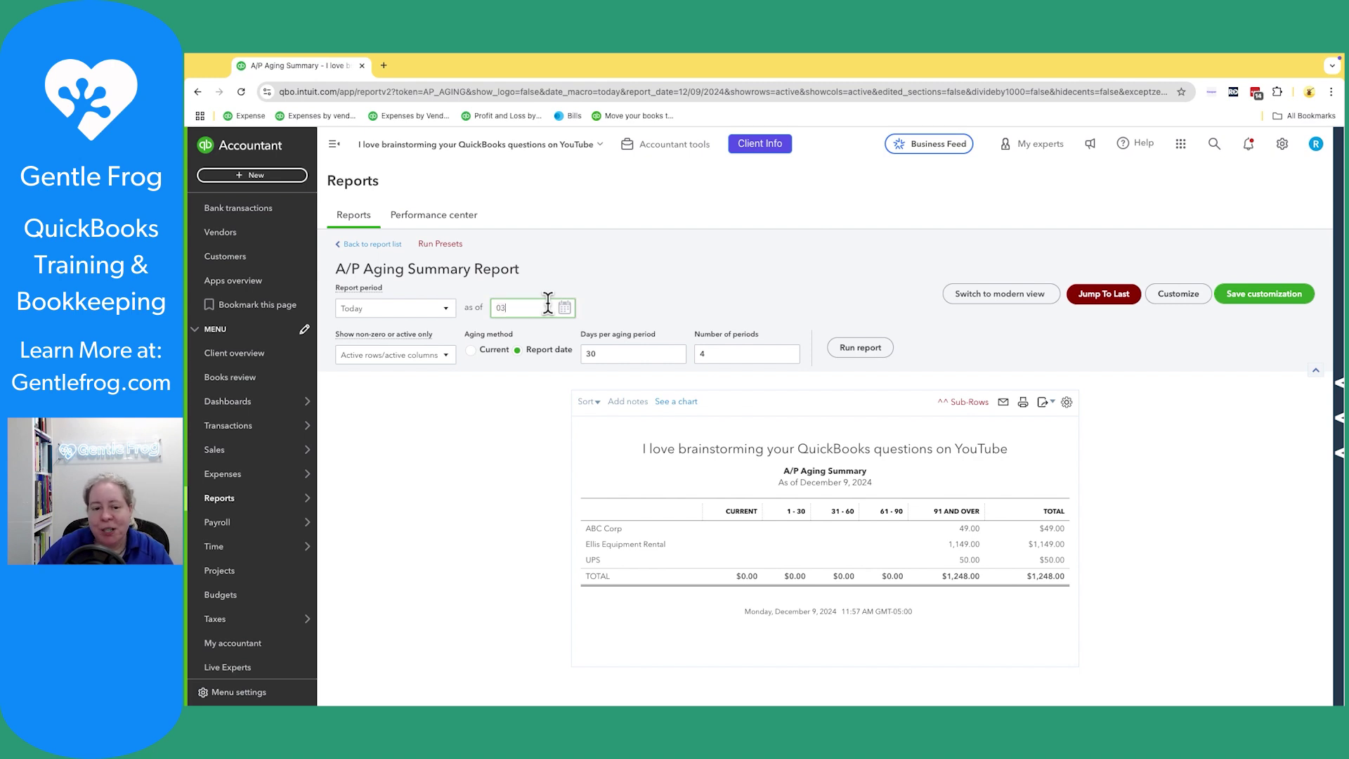
pyautogui.write('01')
pyautogui.write('024')
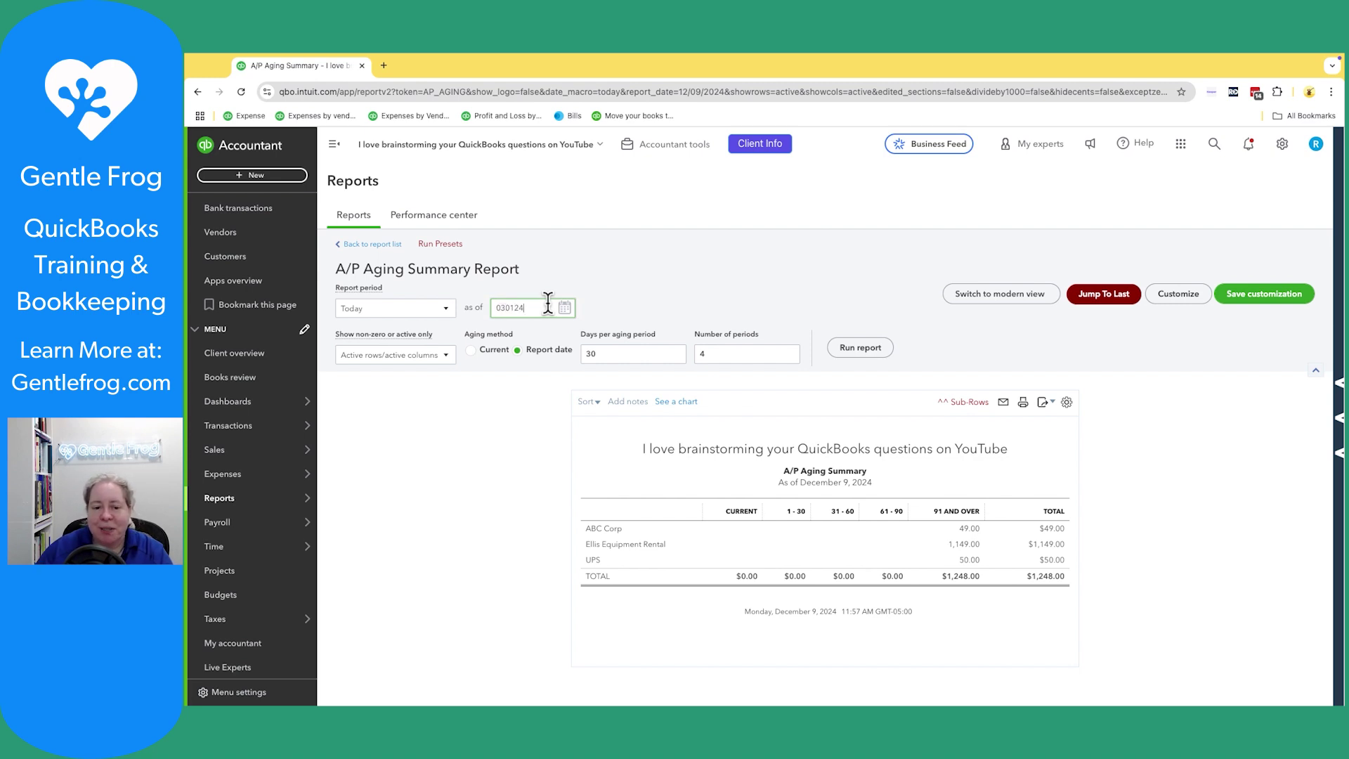
pyautogui.press('Tab')
pyautogui.click(881, 354)
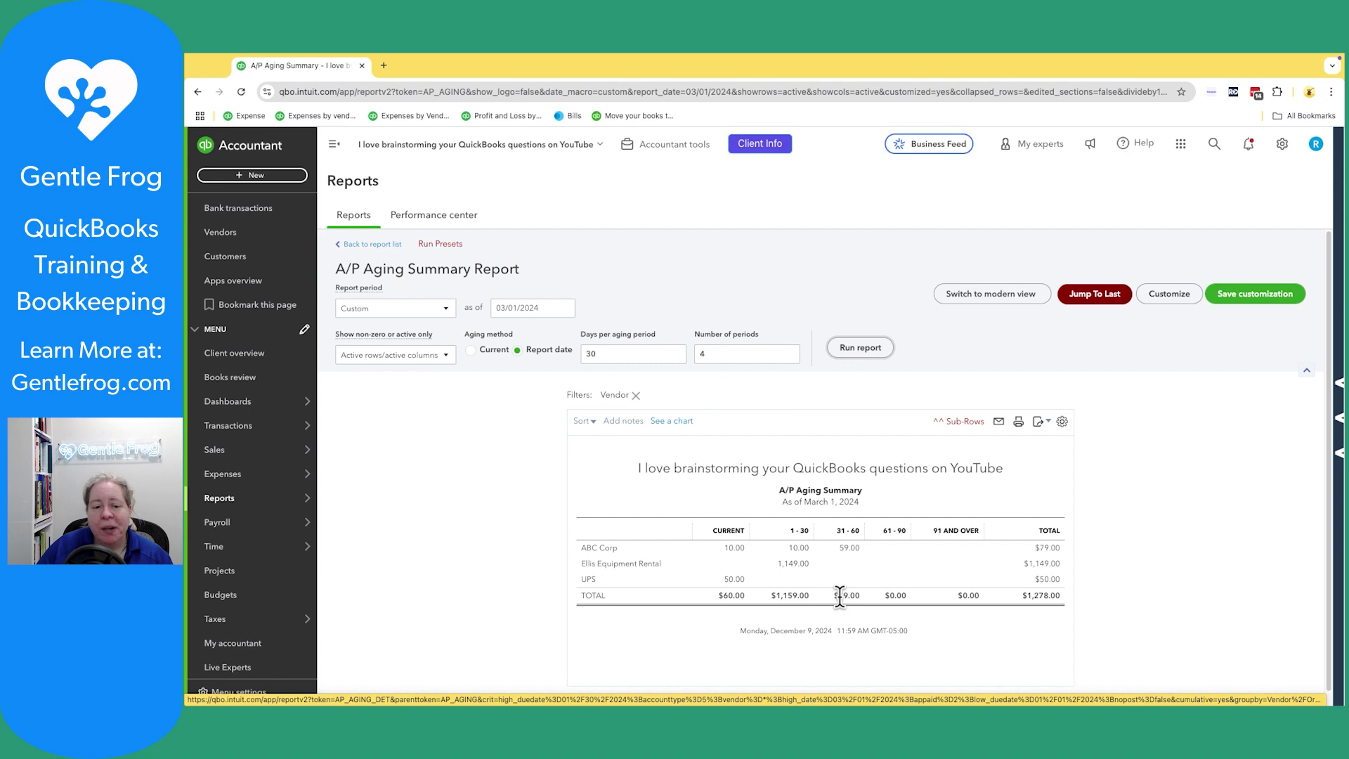
pyautogui.click(514, 306)
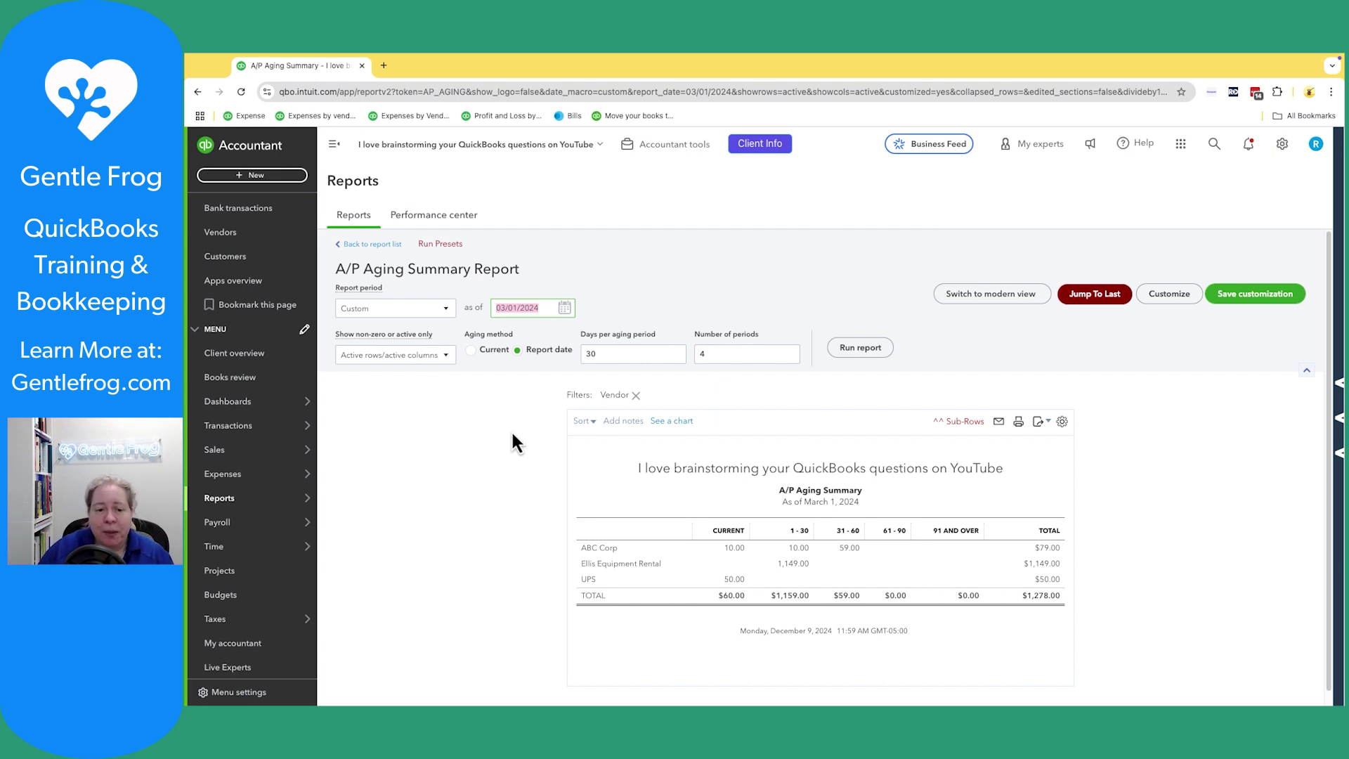
# Reset the as-of date to today, December 9, 2024, and rerun the report.
pyautogui.click(532, 308)
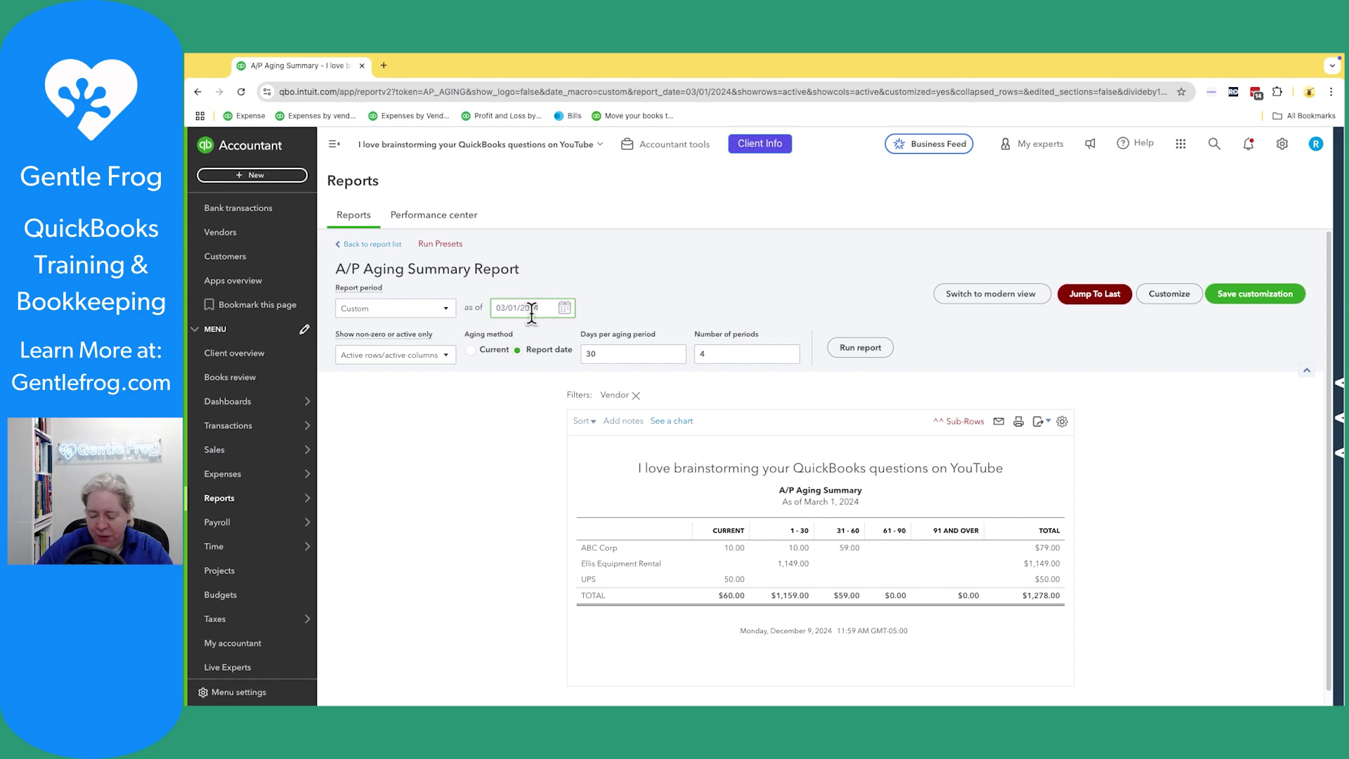
pyautogui.tripleClick(531, 309)
pyautogui.write('1209')
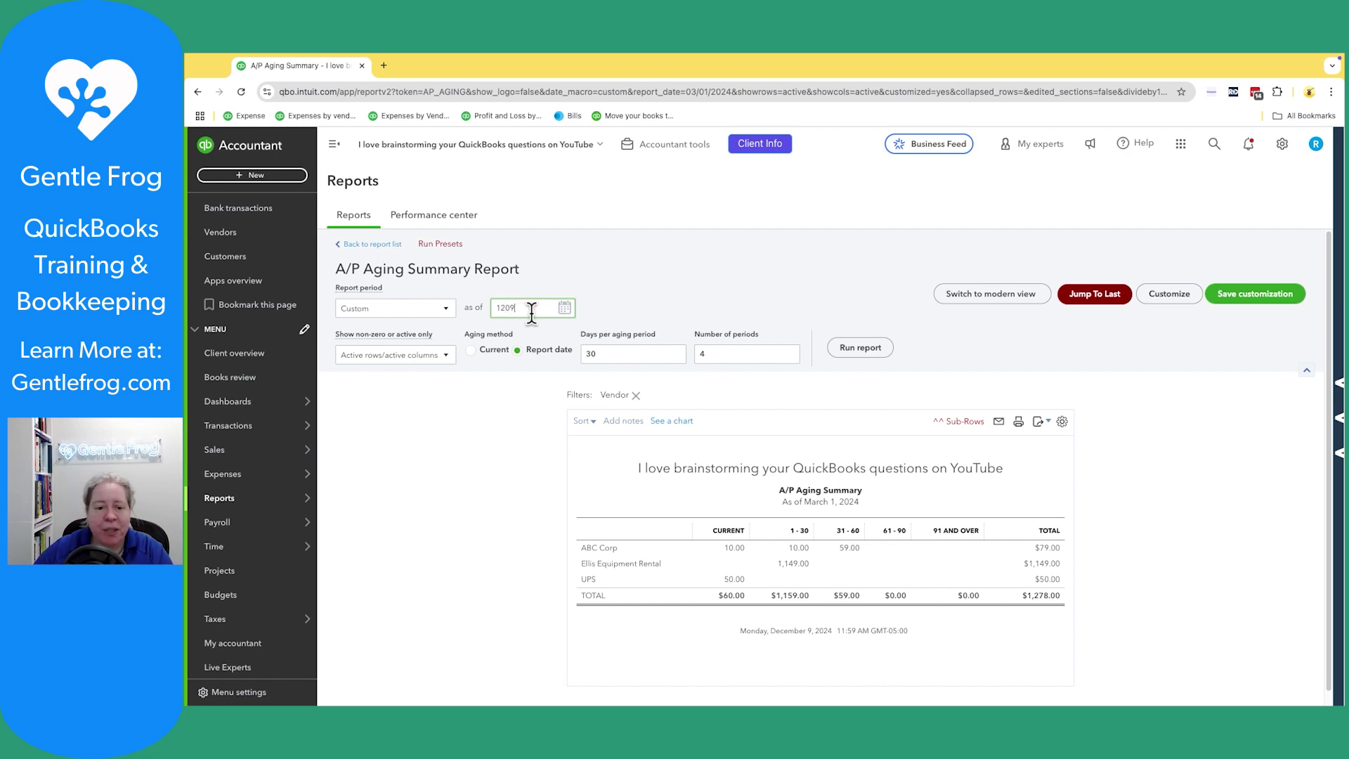
pyautogui.press('Tab')
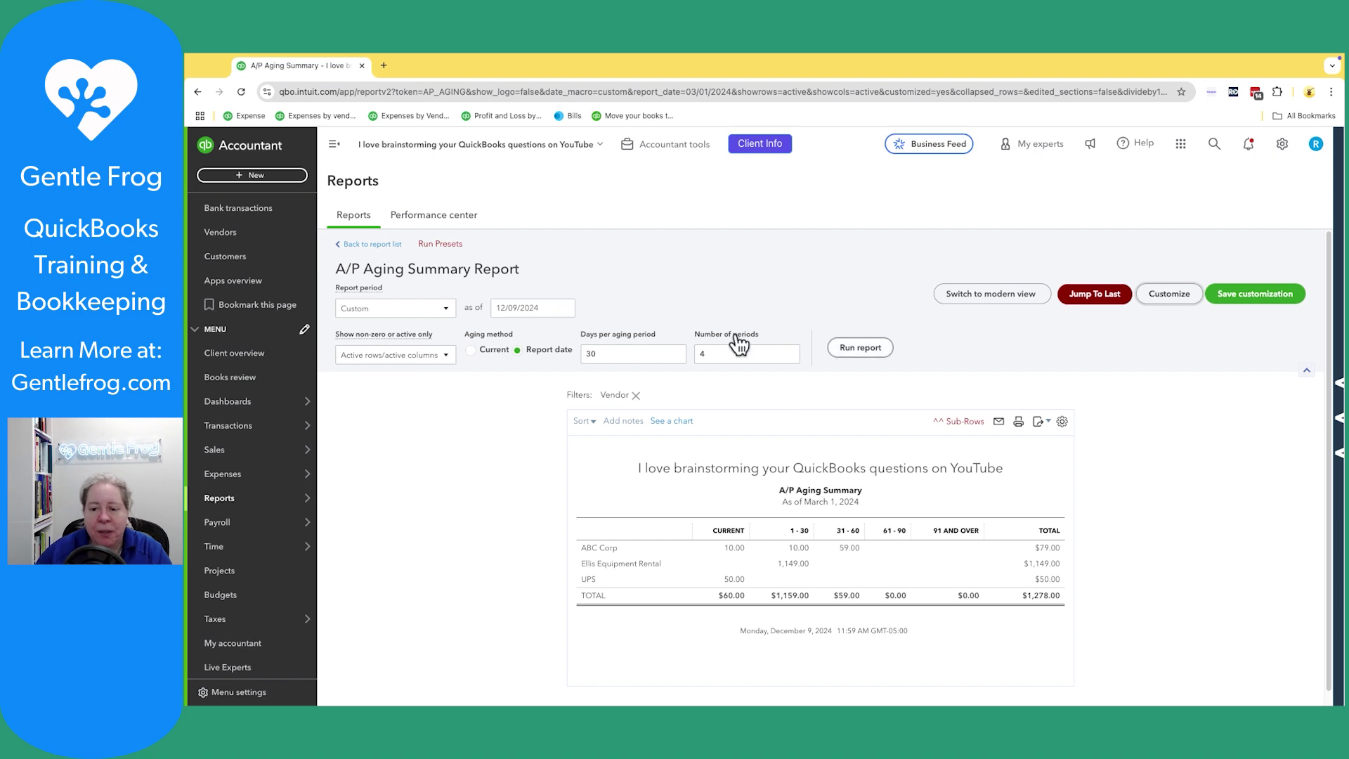
pyautogui.click(861, 348)
# Rerun the report with 90-day, then 60-day, aging periods.
pyautogui.click(636, 352)
pyautogui.doubleClick(638, 353)
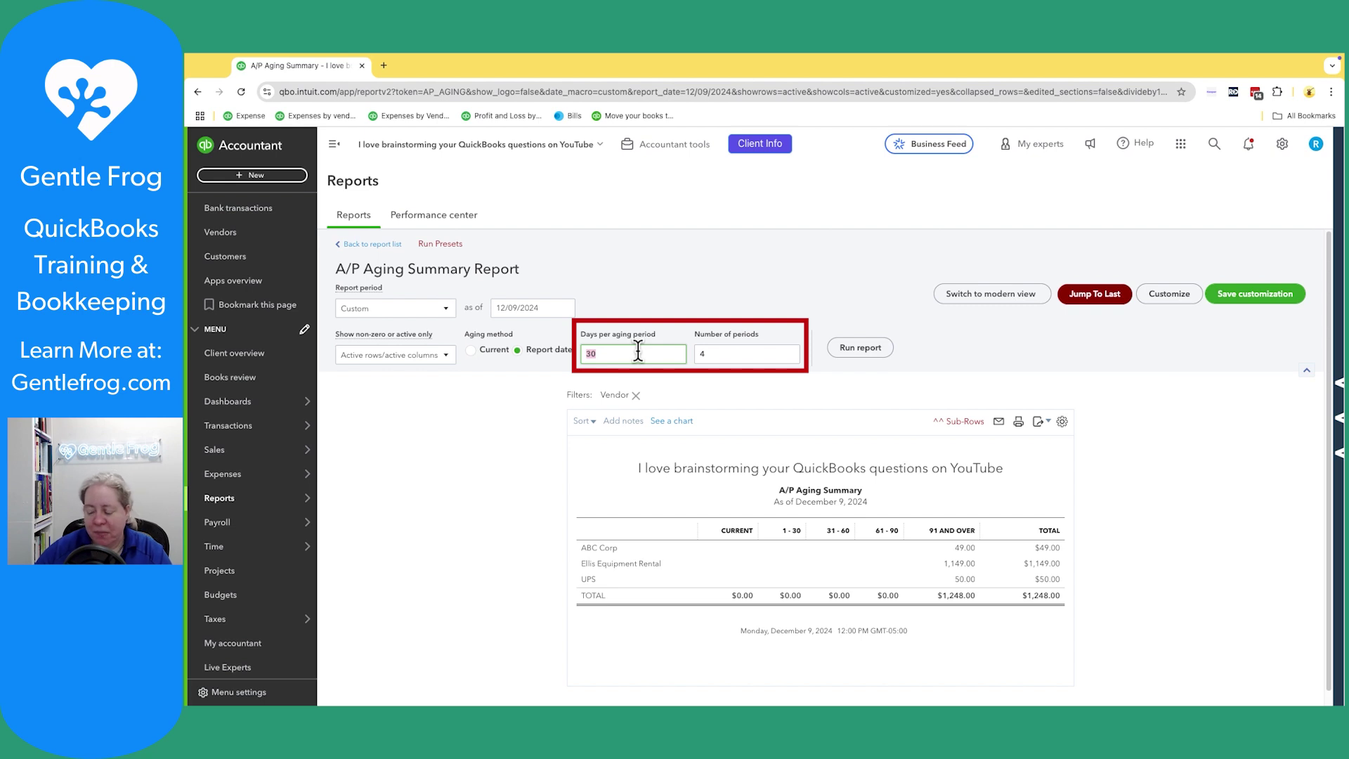
pyautogui.write('90')
pyautogui.press('Tab')
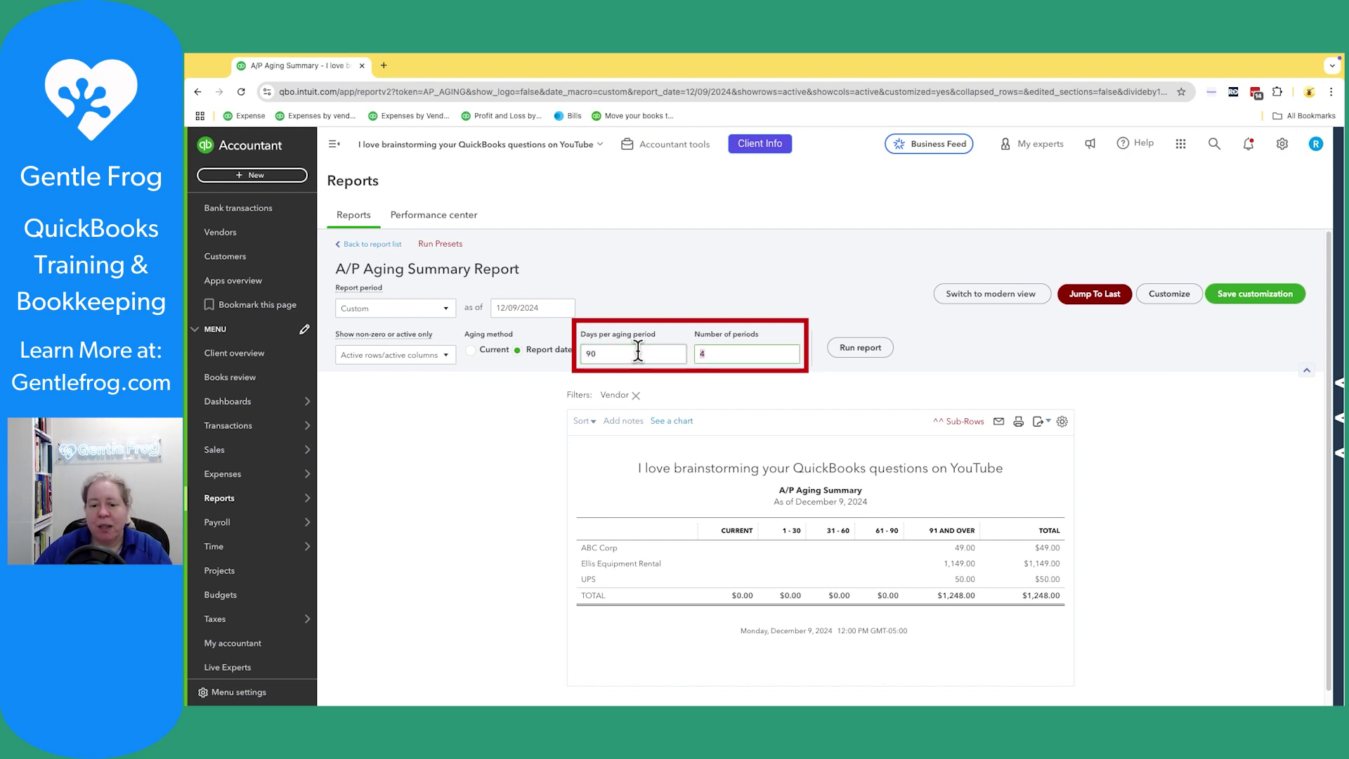
pyautogui.write('5')
pyautogui.click(844, 348)
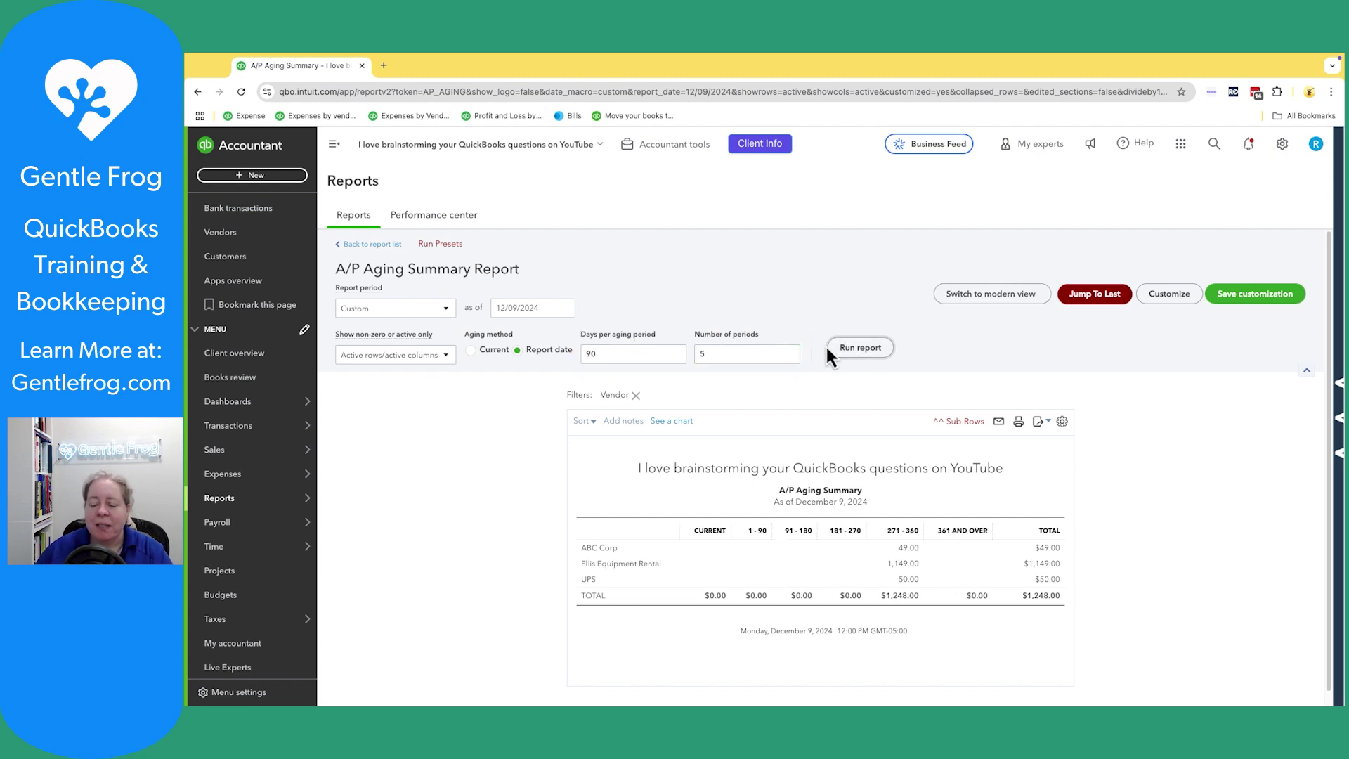
pyautogui.doubleClick(647, 354)
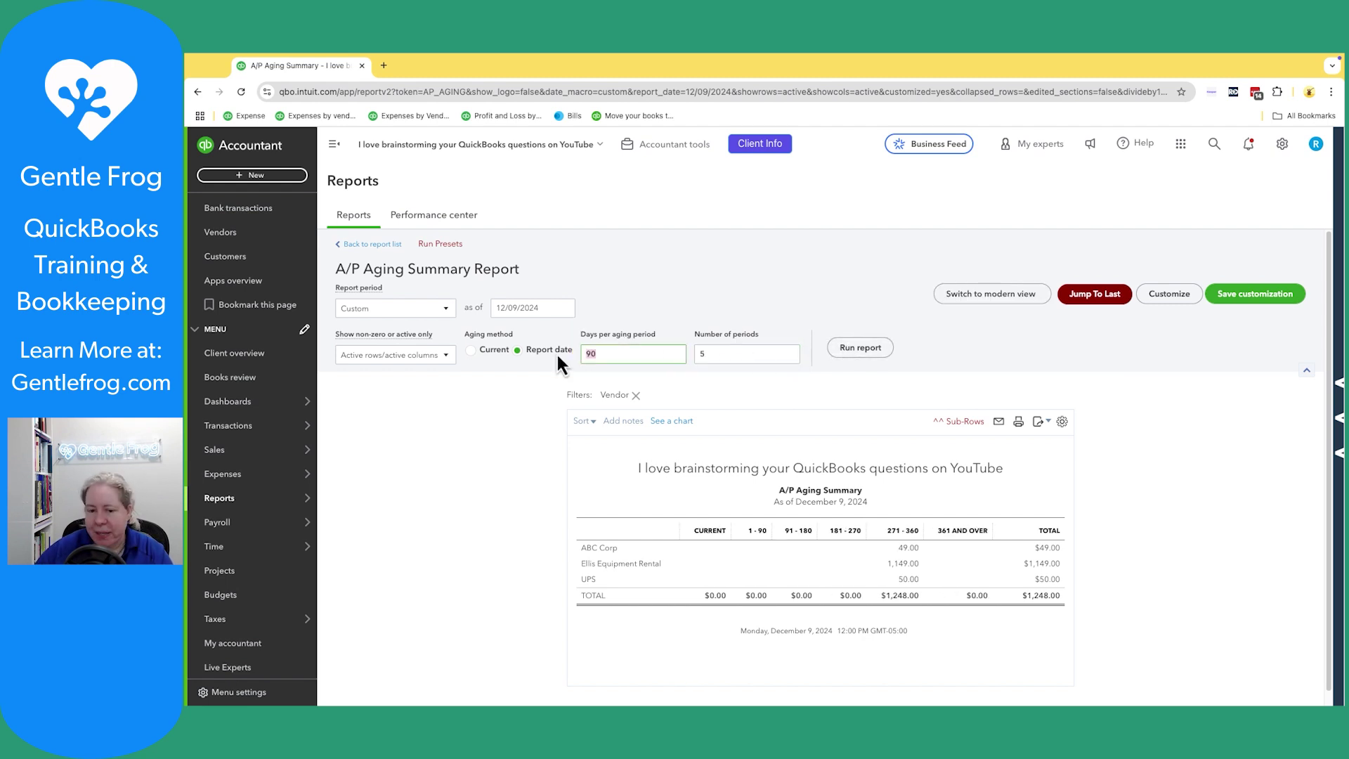
pyautogui.write('60')
pyautogui.click(857, 351)
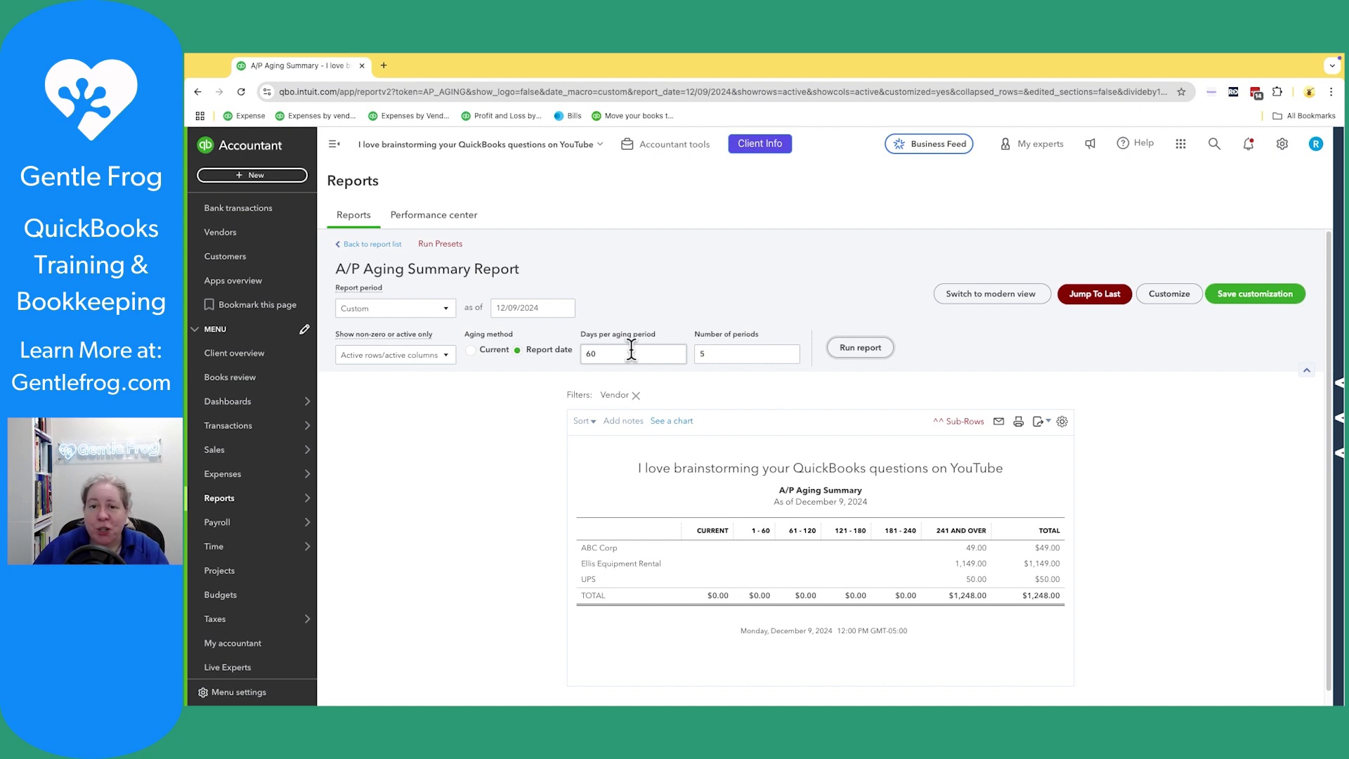
# Go back to the report list and open Vendor Balance Detail by searching 'vendor'.
pyautogui.click(371, 242)
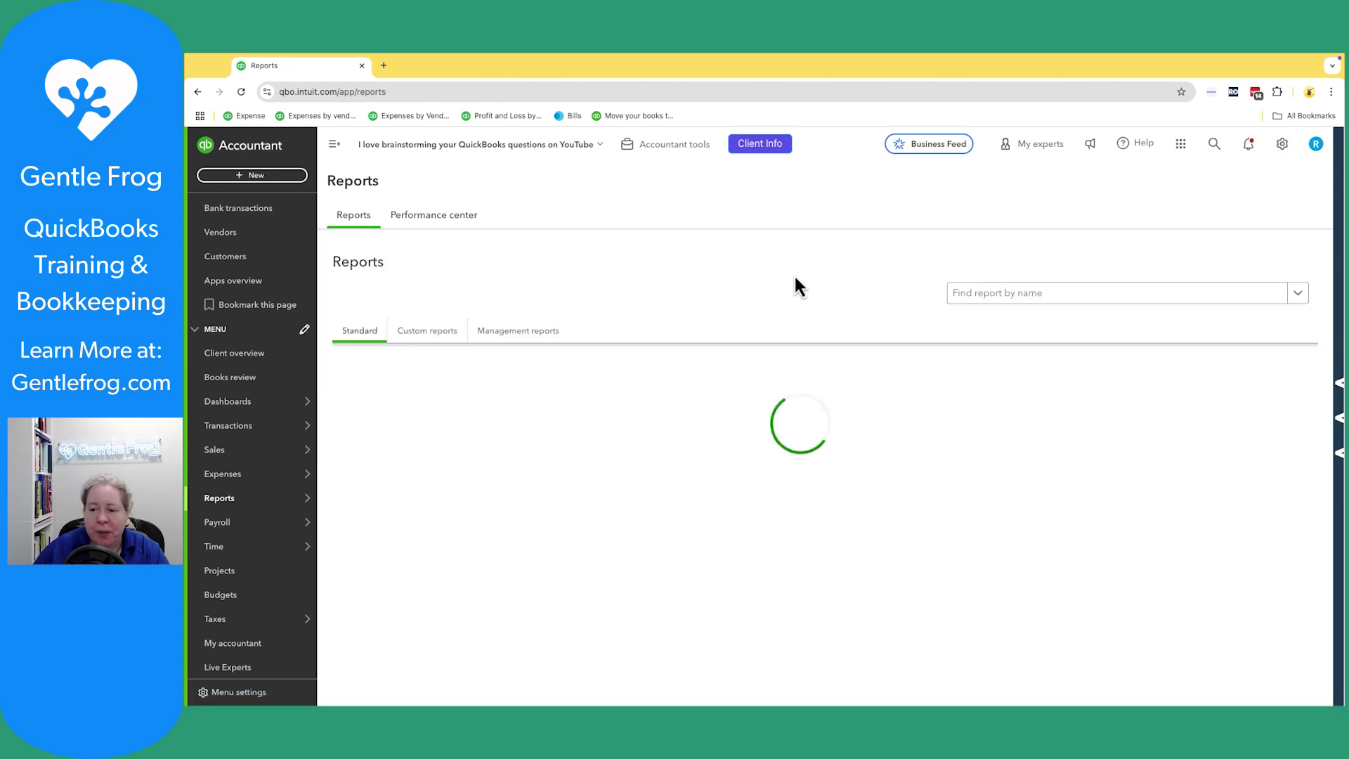
pyautogui.click(1017, 300)
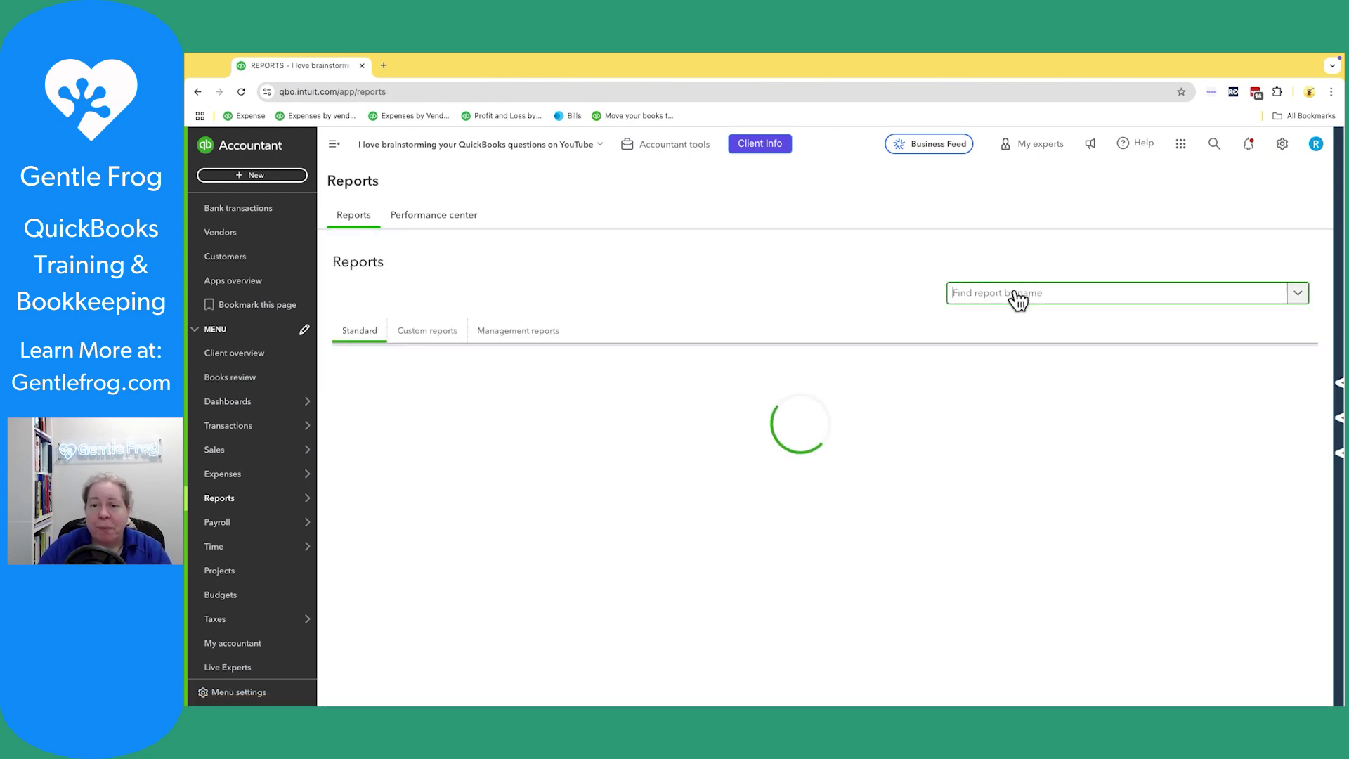
pyautogui.write('vendor')
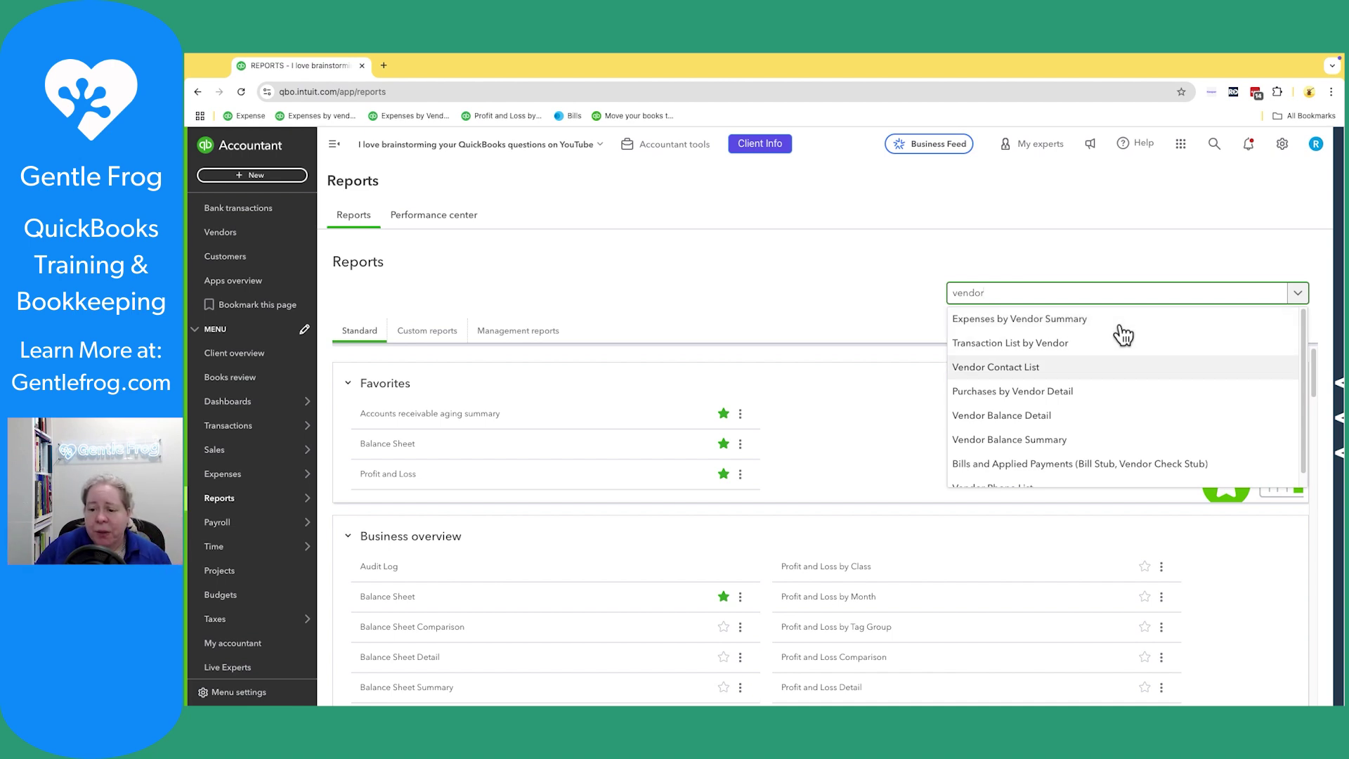
pyautogui.scroll(-1, 1118, 333)
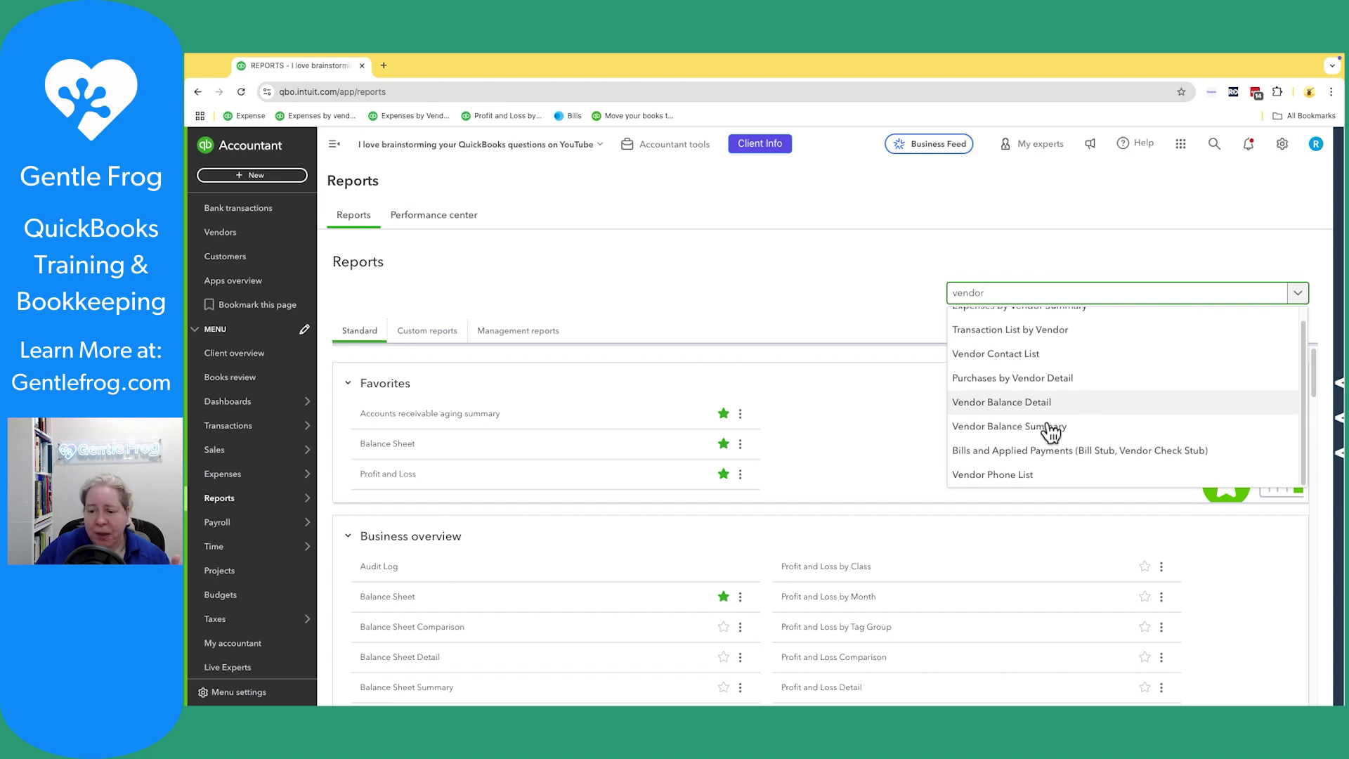
pyautogui.scroll(1, 1051, 432)
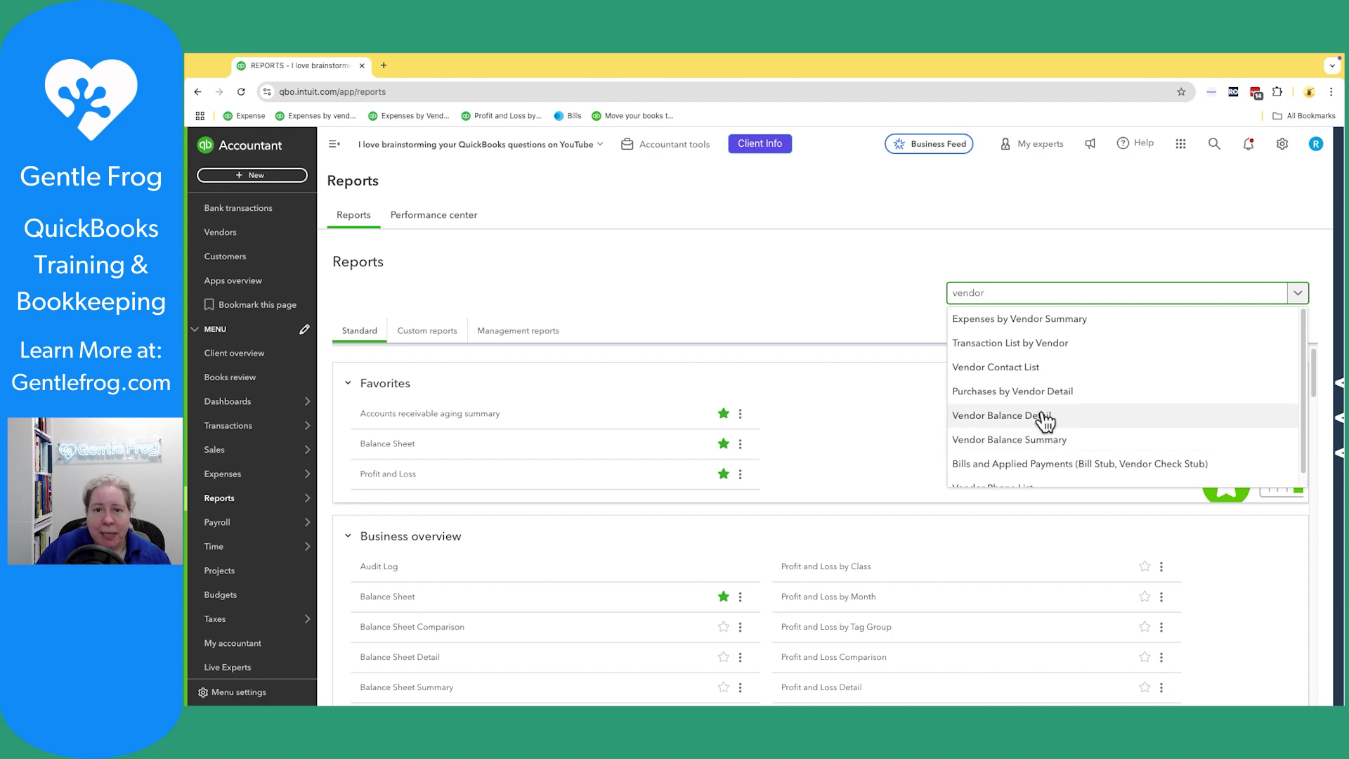
pyautogui.click(1046, 422)
pyautogui.scroll(-2, 1113, 491)
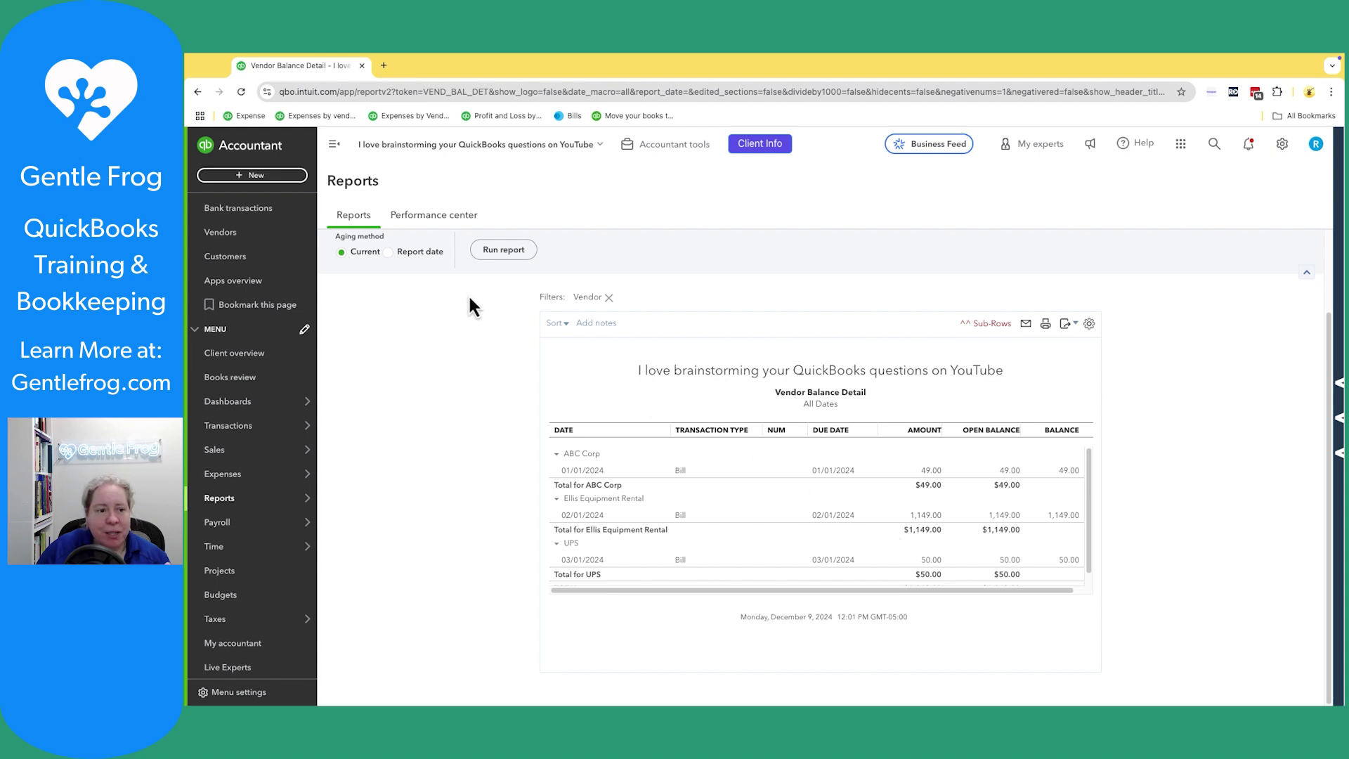
# Create and save a $120.00 bill from ABC Corp dated 12/01/2024.
pyautogui.click(258, 177)
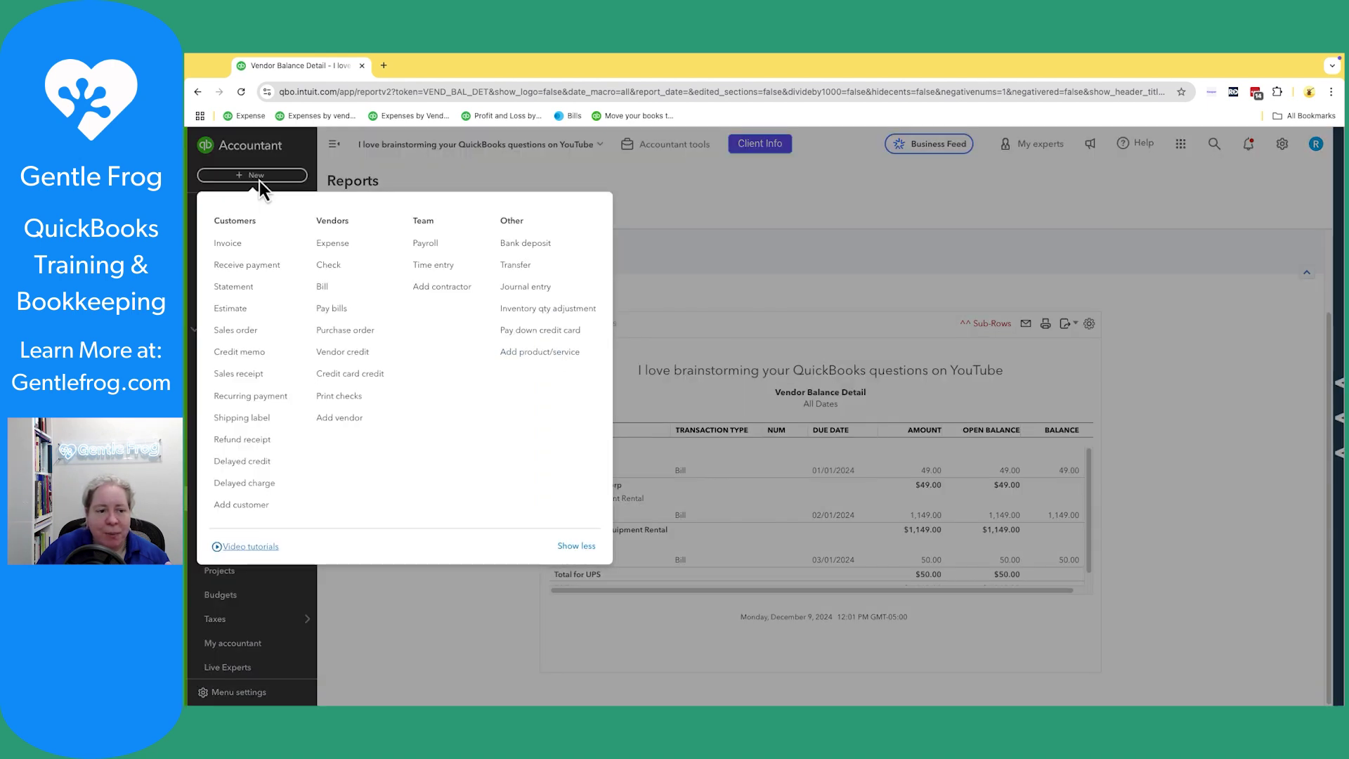
pyautogui.click(335, 289)
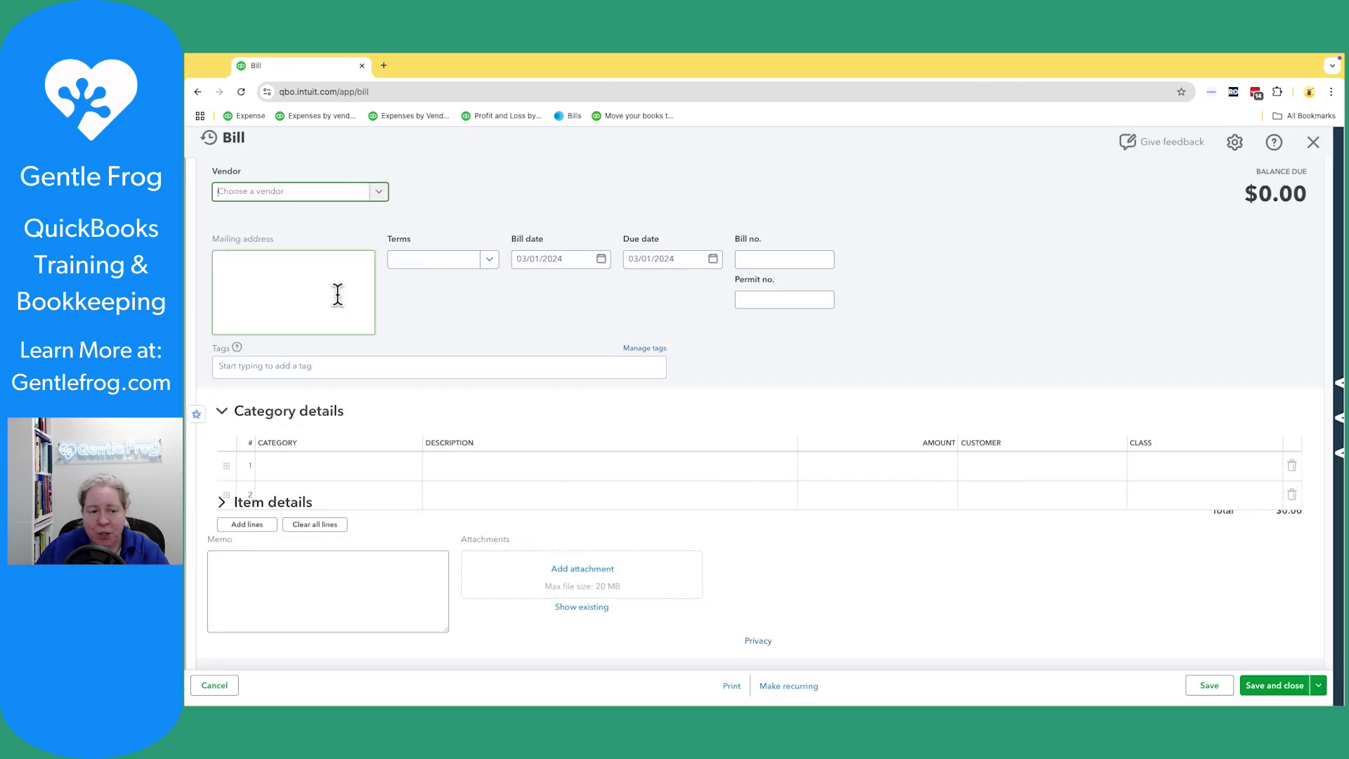
pyautogui.click(286, 191)
pyautogui.write('abc')
pyautogui.click(271, 233)
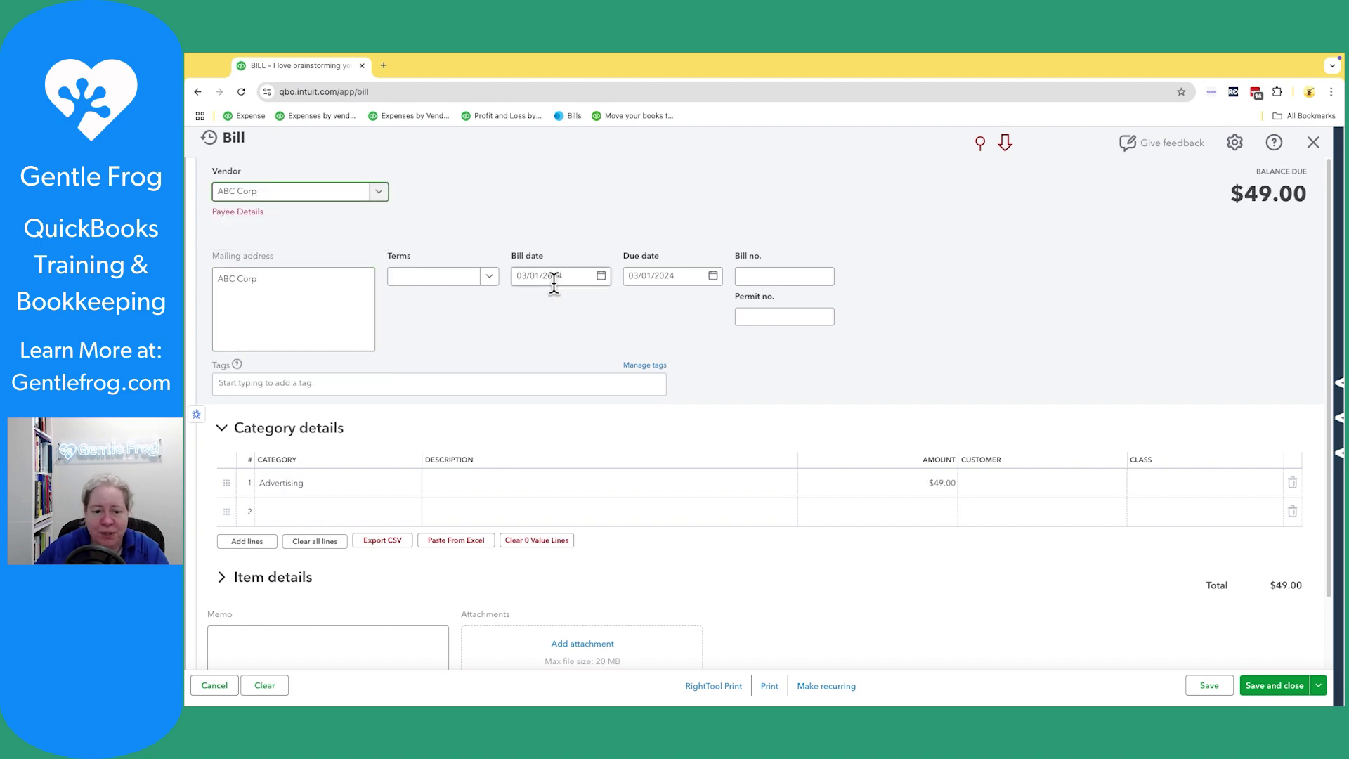
pyautogui.click(553, 276)
pyautogui.write('12/01/2024')
pyautogui.press('Tab')
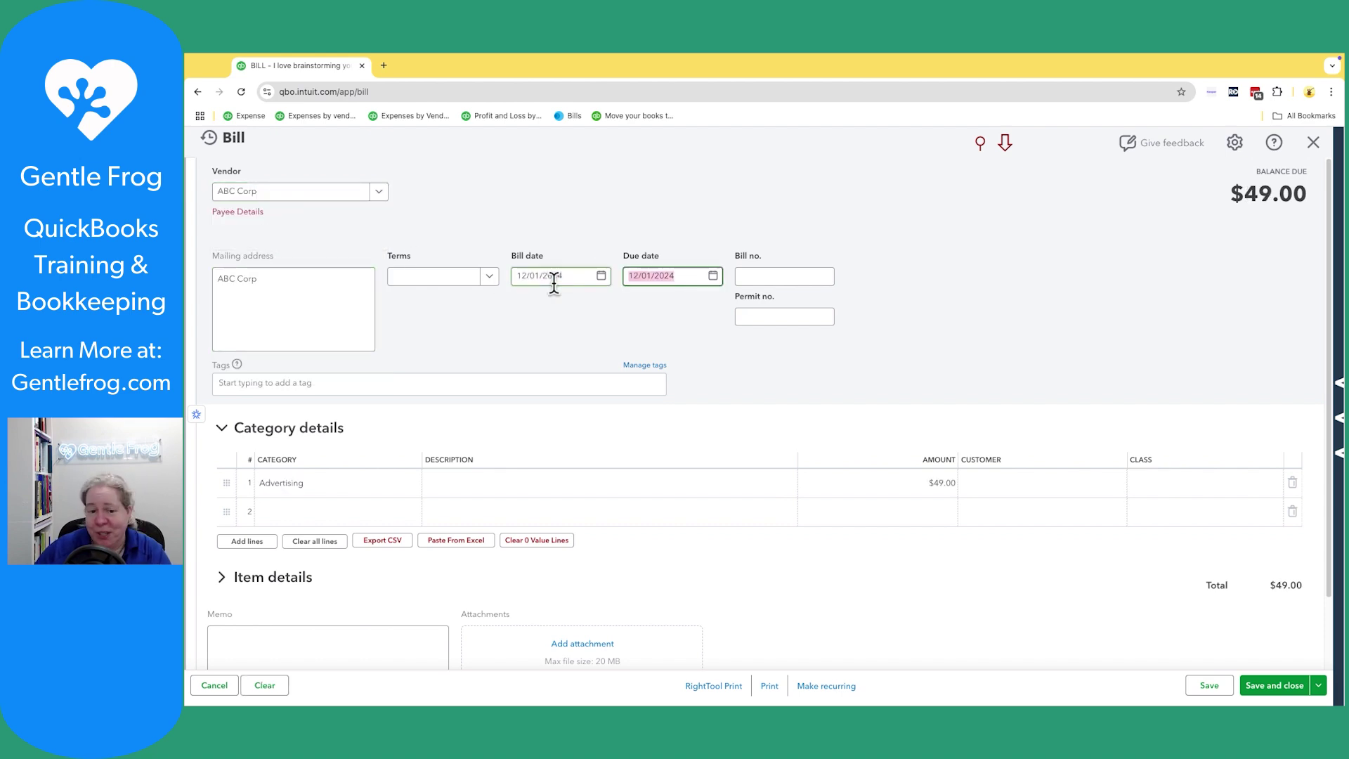
pyautogui.click(815, 483)
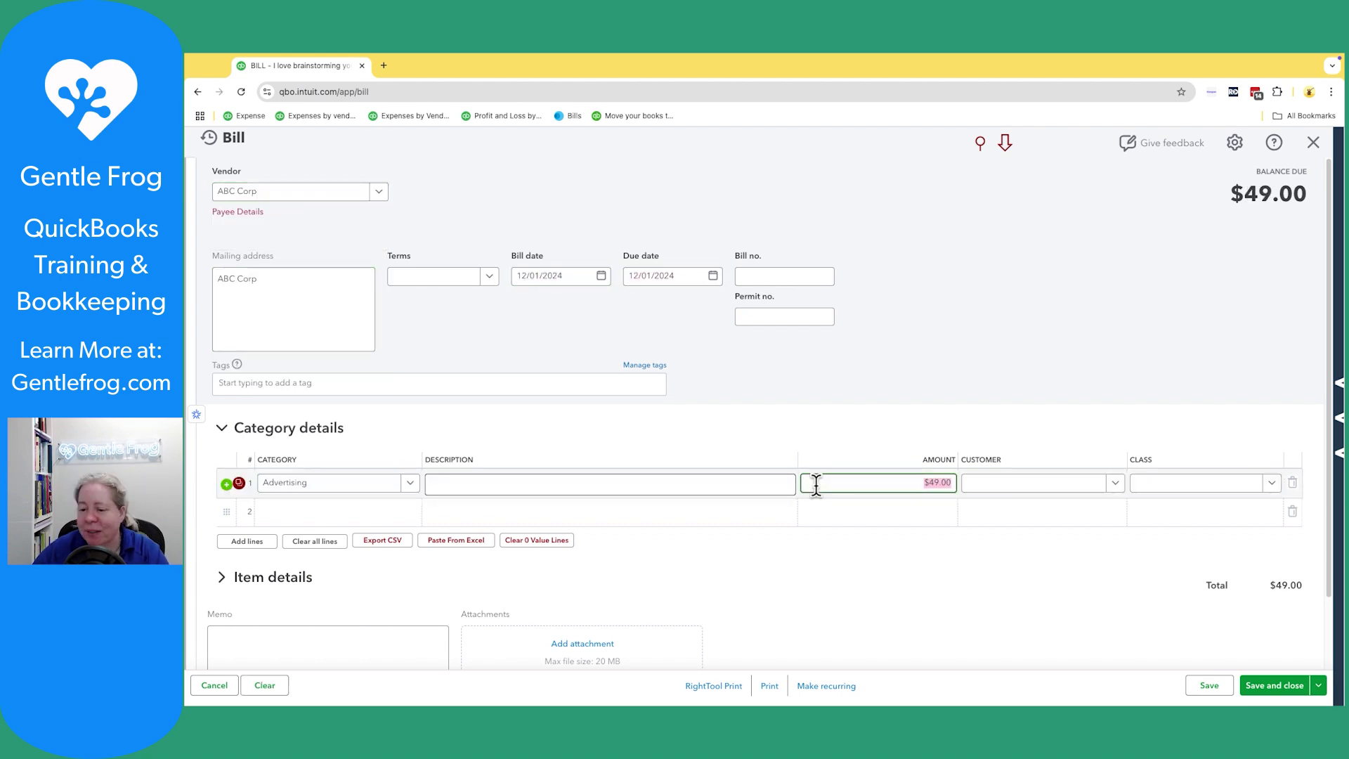
pyautogui.write('120')
pyautogui.hotkey('ctrl', 'alt', 's')
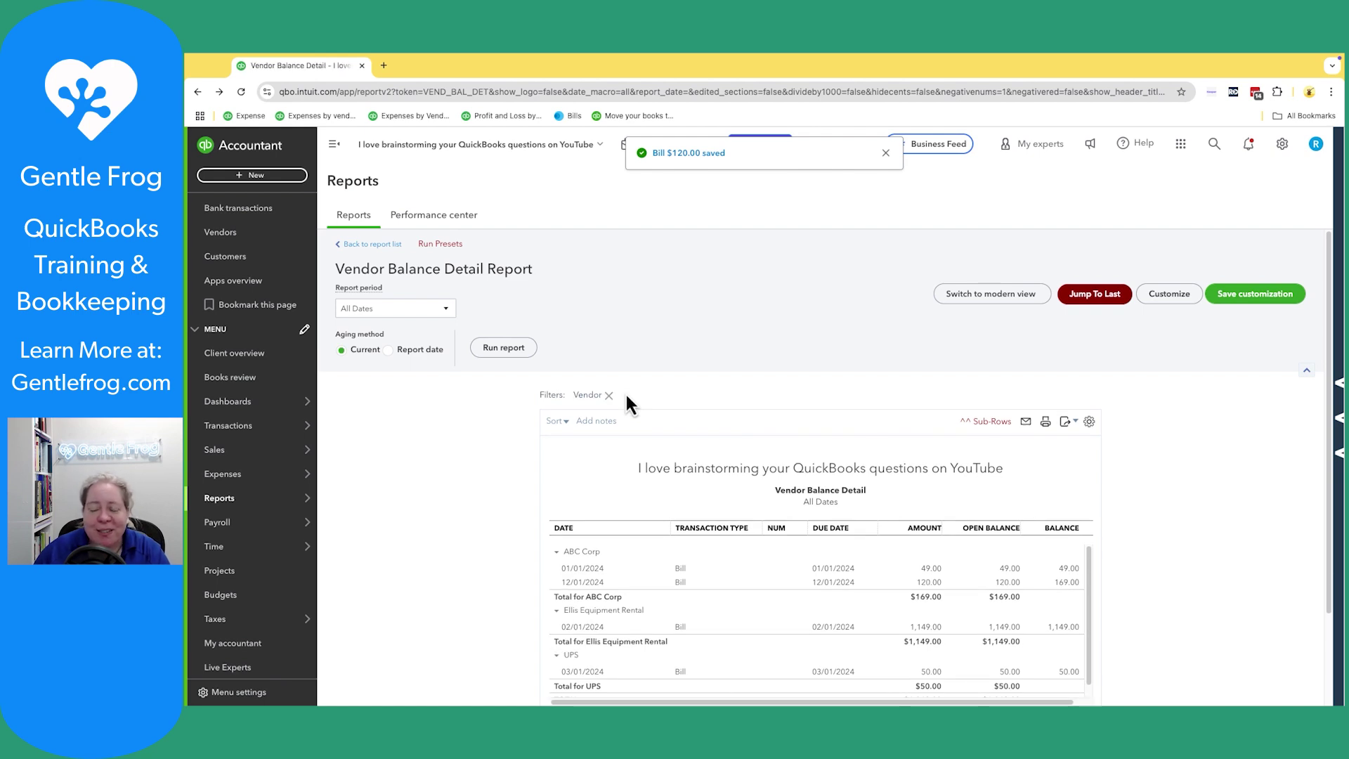
pyautogui.scroll(-2, 696, 501)
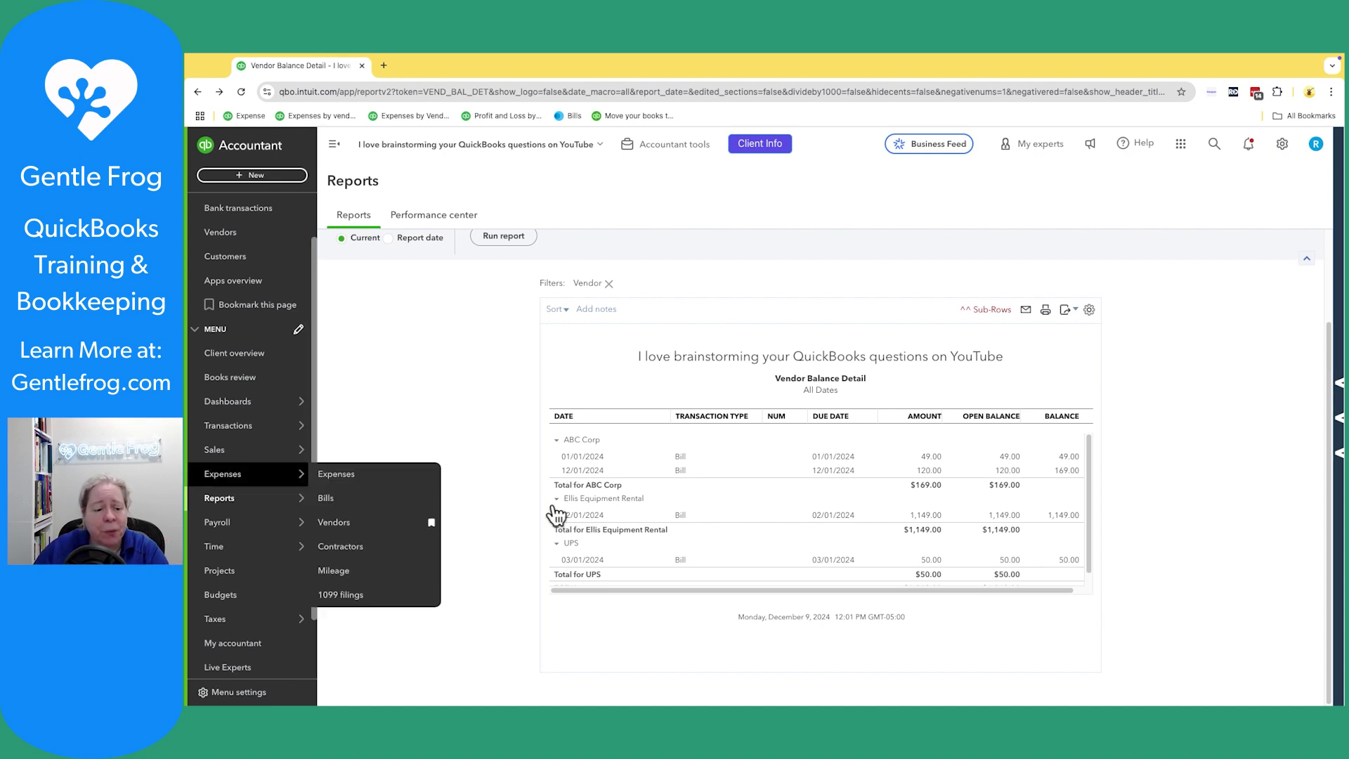
# Leave Vendor Balance Detail and go back to the Reports list.
pyautogui.click(333, 503)
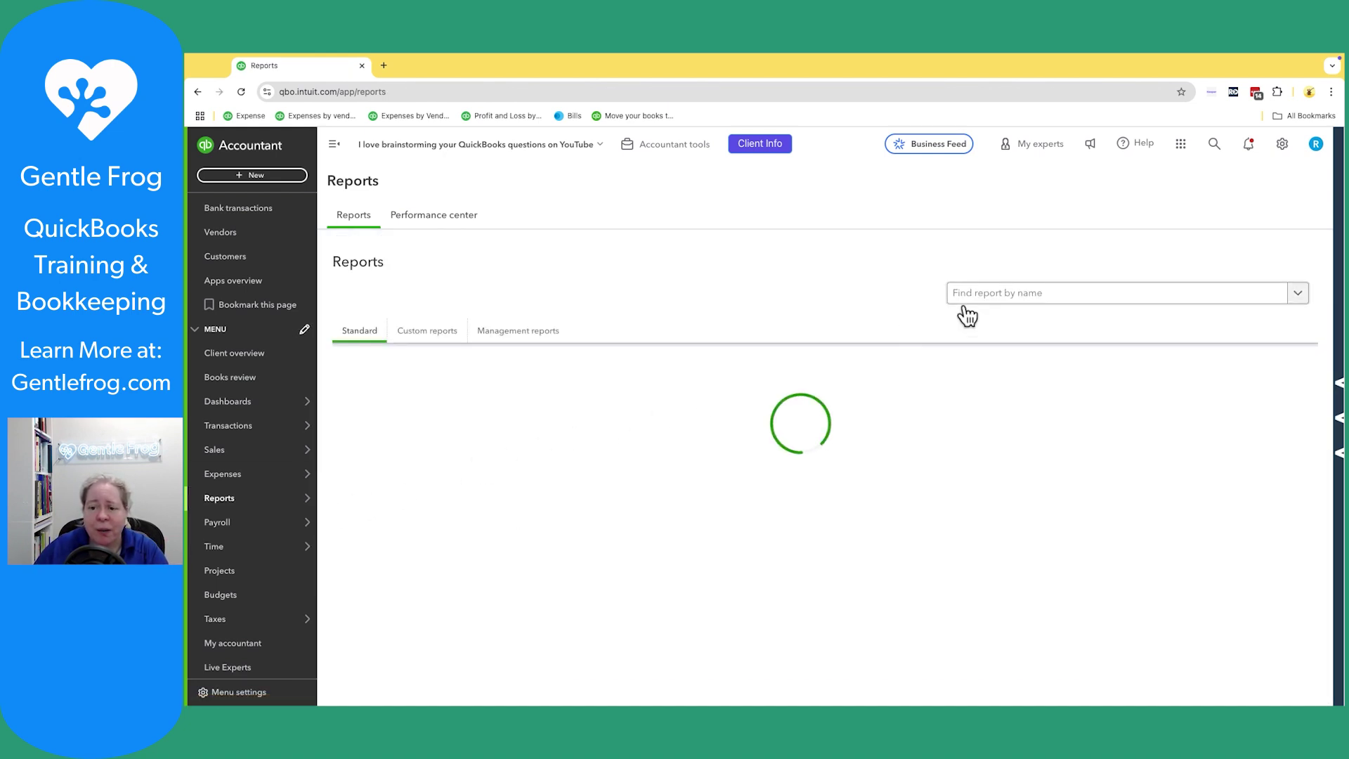
# Search 'accounts pay' and reopen the Accounts payable aging summary report.
pyautogui.click(1008, 301)
pyautogui.click(1008, 301)
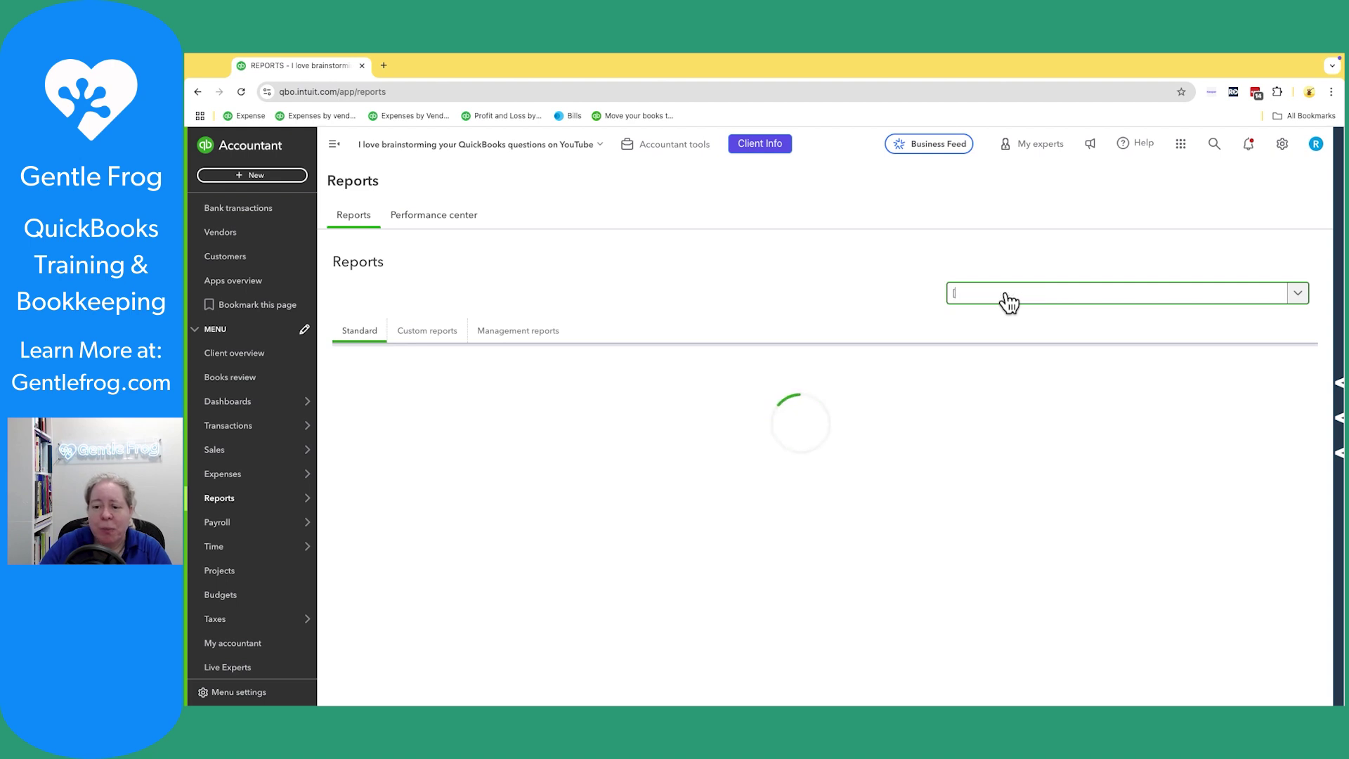
pyautogui.write('pay')
pyautogui.press('Home')
pyautogui.write('accounts')
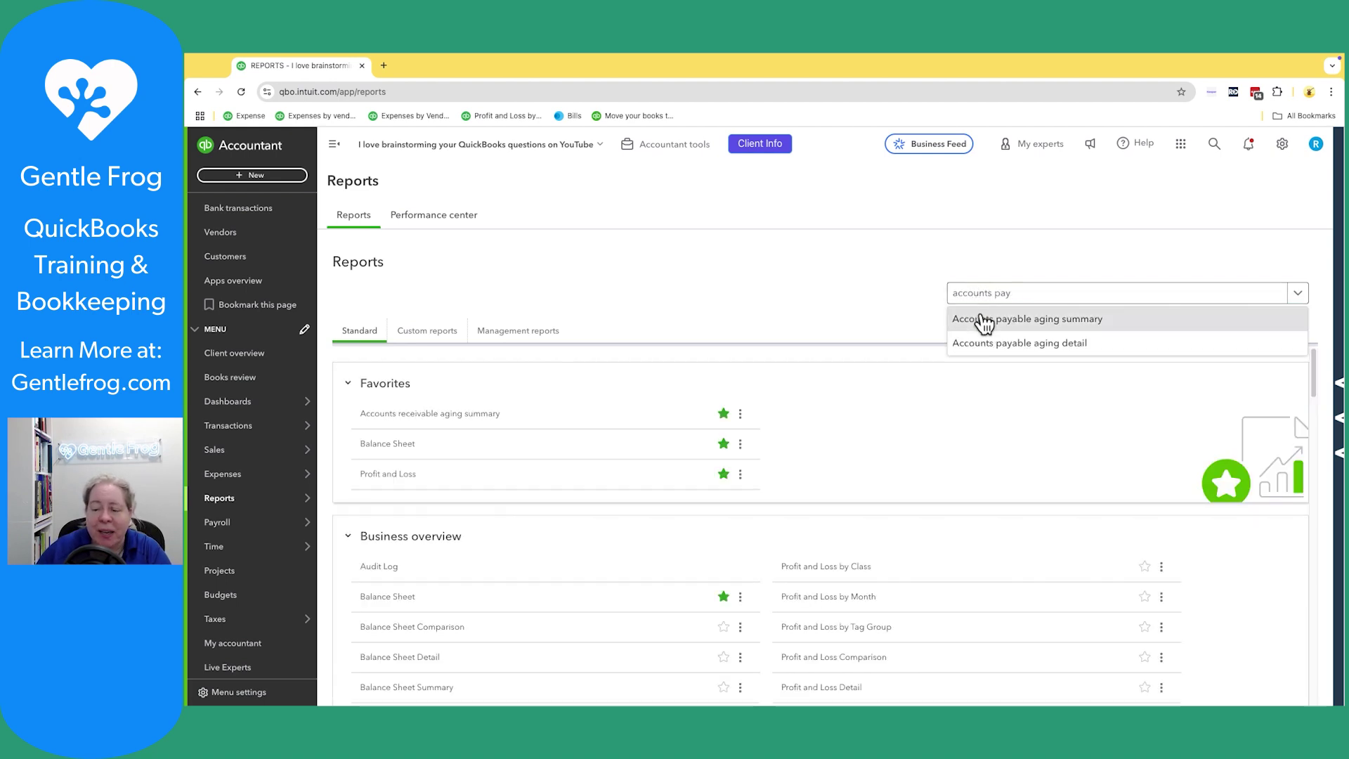
pyautogui.click(979, 317)
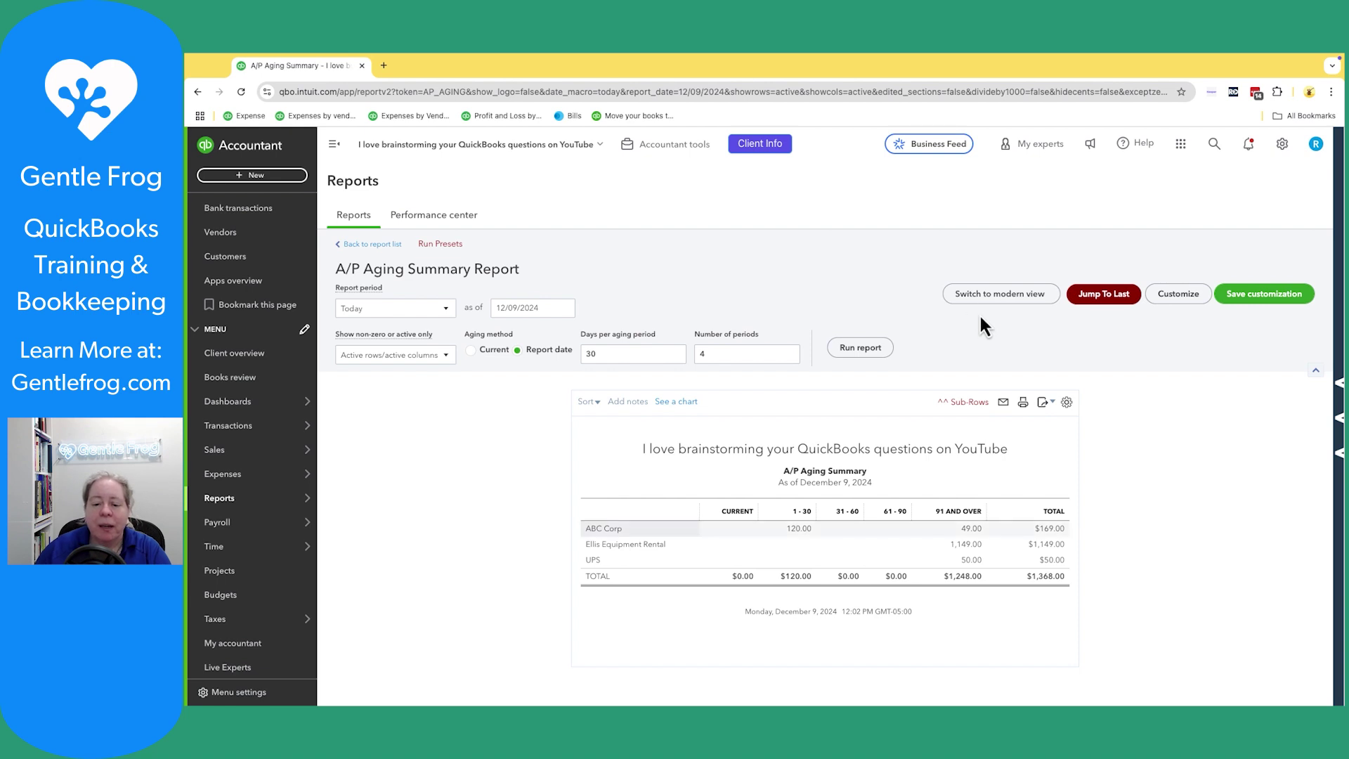